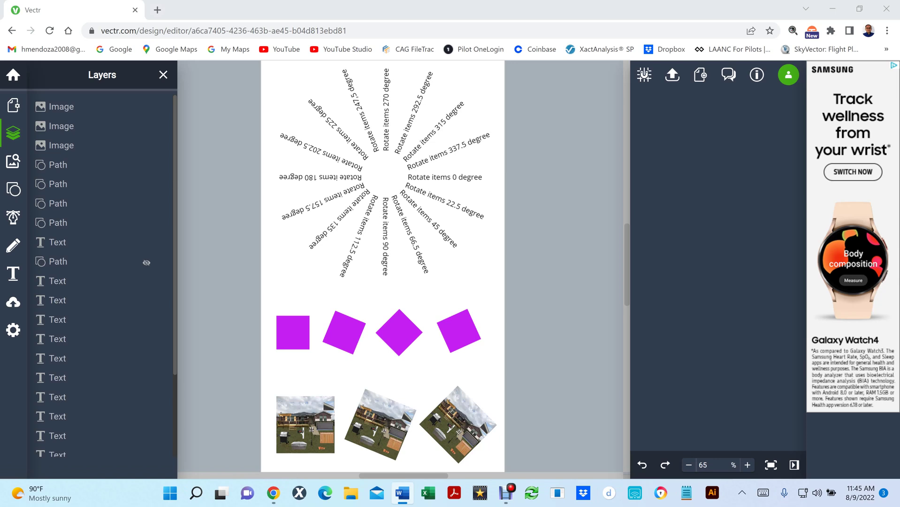
Delete the three rotated purple squares, including the diamond, beside the first square.
left_click(341, 344)
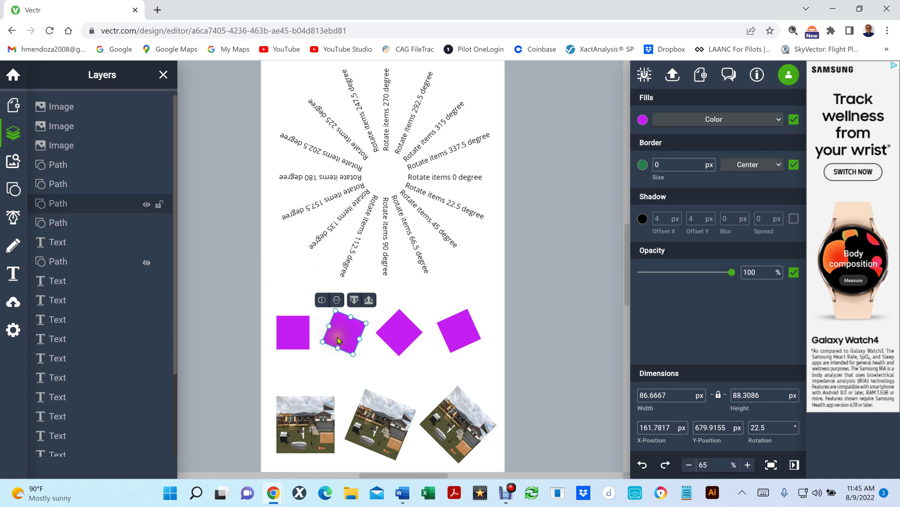
key("Delete")
left_click(386, 341)
key("Delete")
left_click(450, 332)
key("Delete")
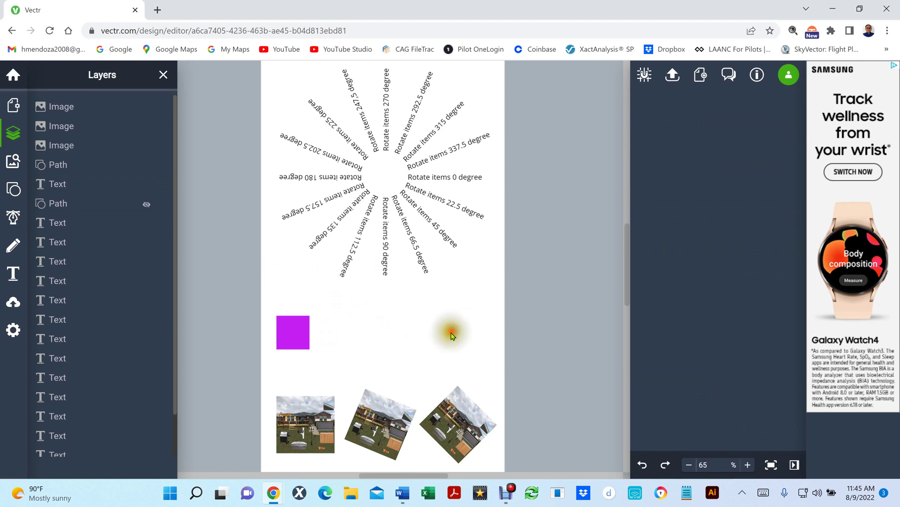
Select the remaining unrotated purple square and zoom in on it.
left_click(292, 331)
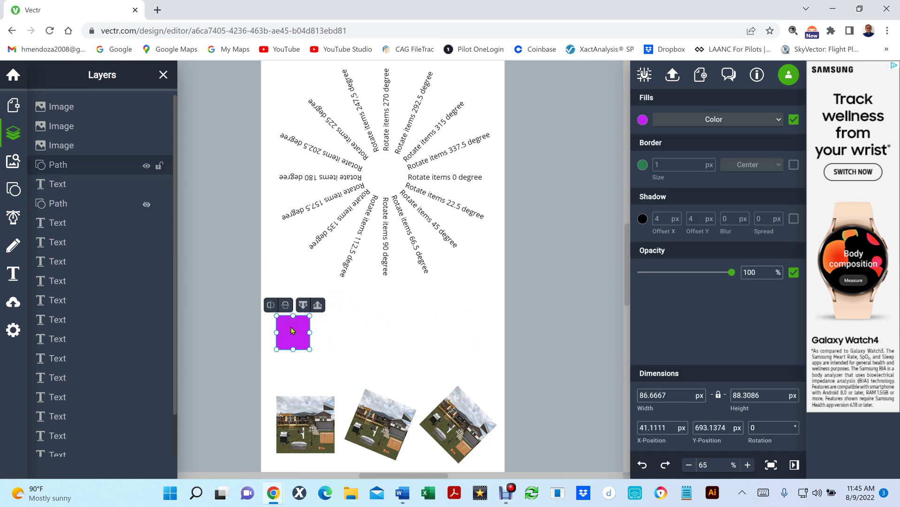
scroll(289, 327, "up", 5)
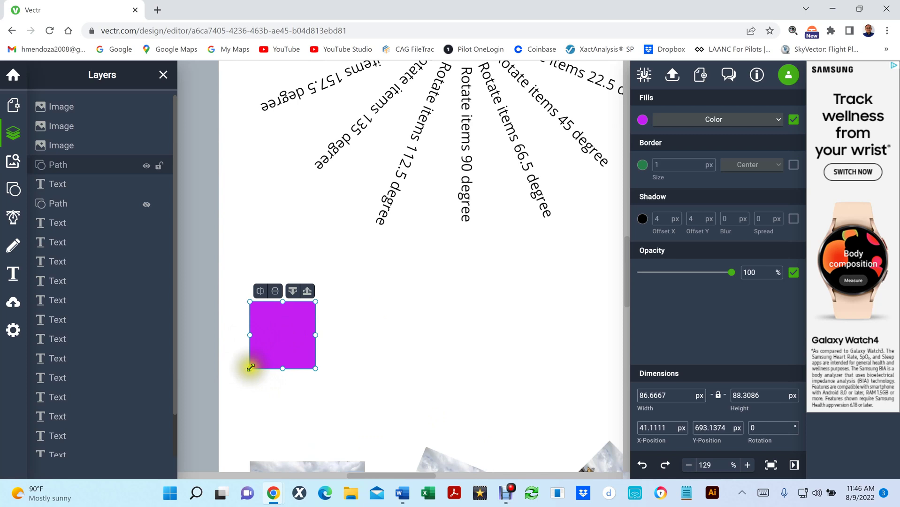
scroll(246, 373, "up", 5)
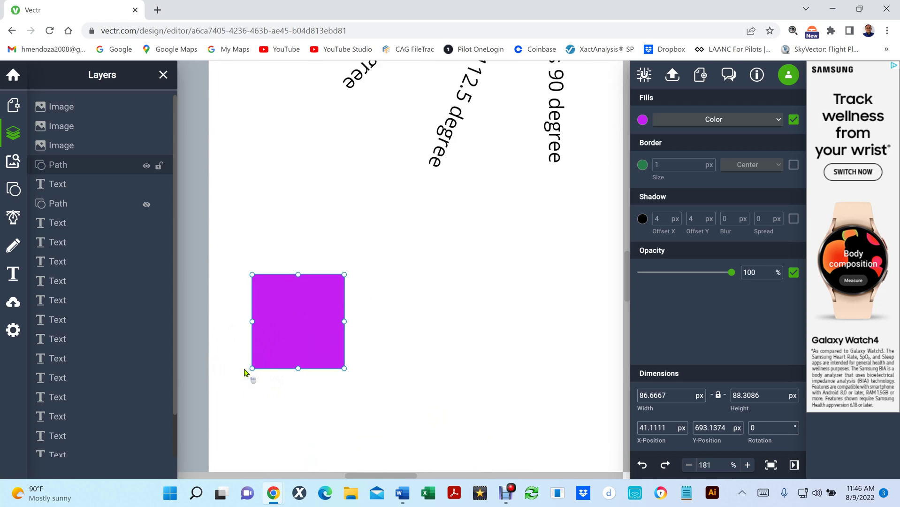
scroll(245, 373, "up", 1)
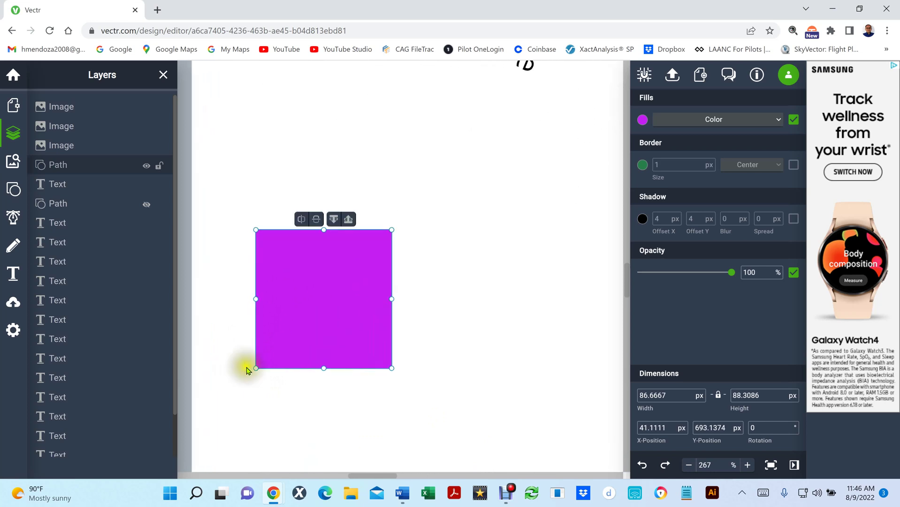
left_click(446, 324)
Drag the purple square's corner rotate handle until its Rotation reads 90°.
left_click(338, 303)
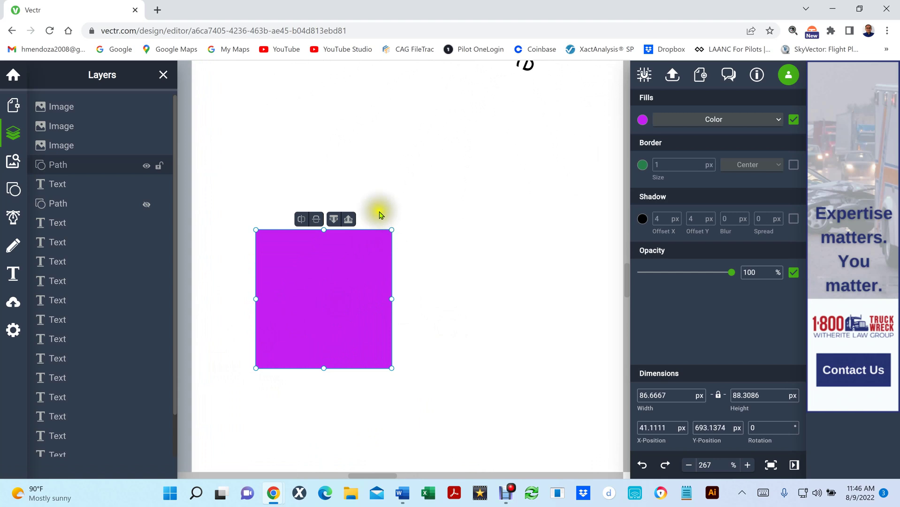
left_click(369, 285)
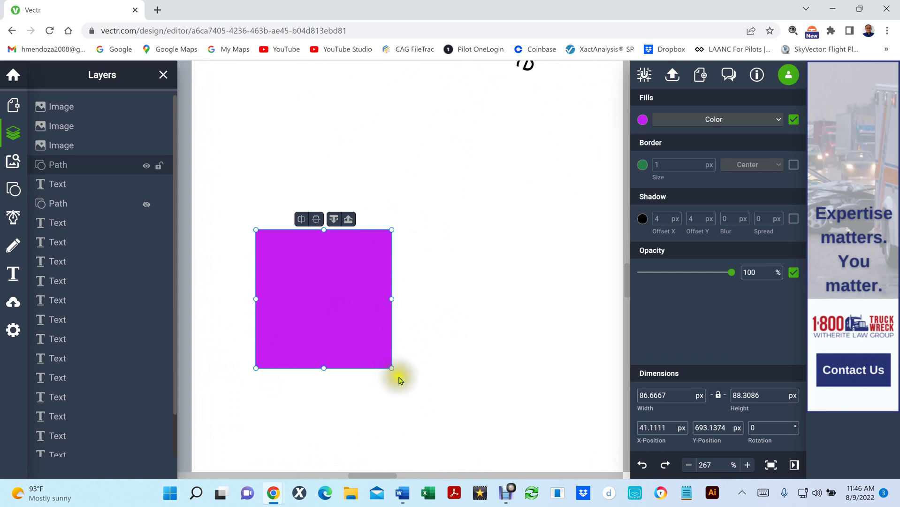
left_click(403, 379)
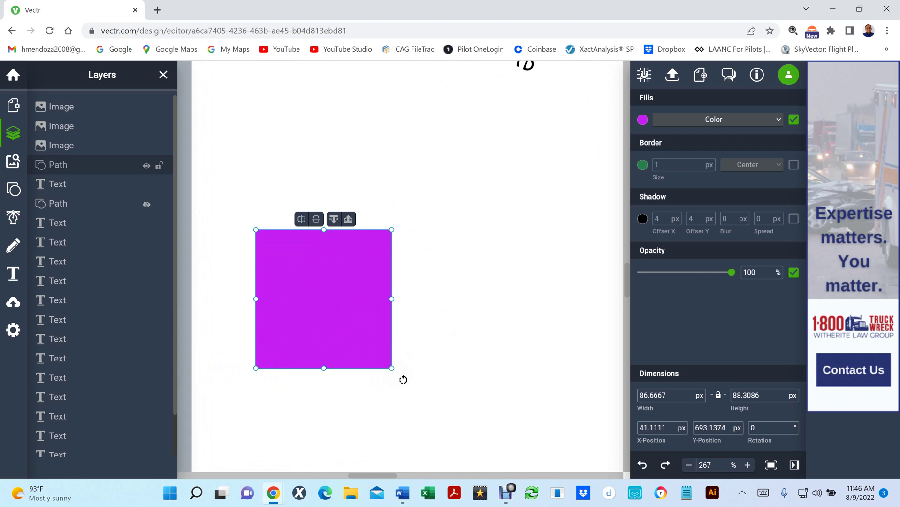
left_click(403, 379)
left_click_drag(403, 379, 262, 372)
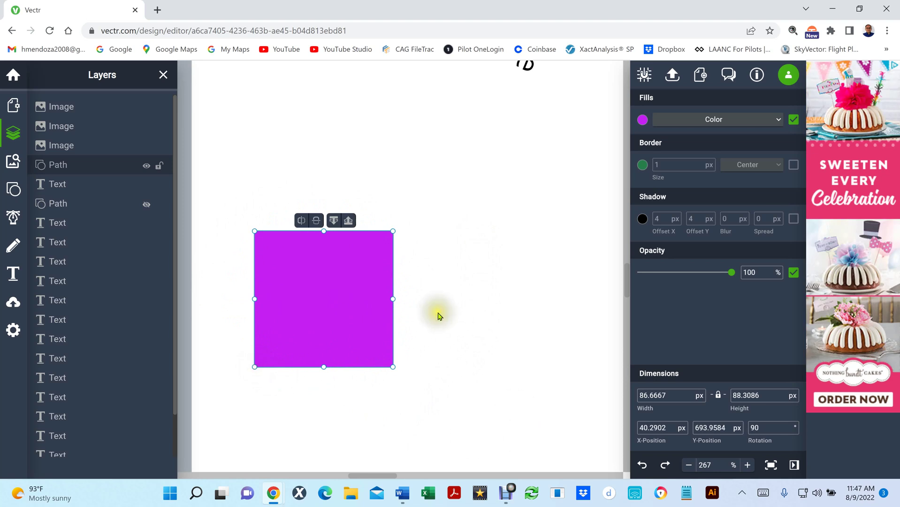
Re-drag the rotate handle to keep 90°, and nudge the square to X 41.1111 px.
left_click(439, 312)
left_click(342, 306)
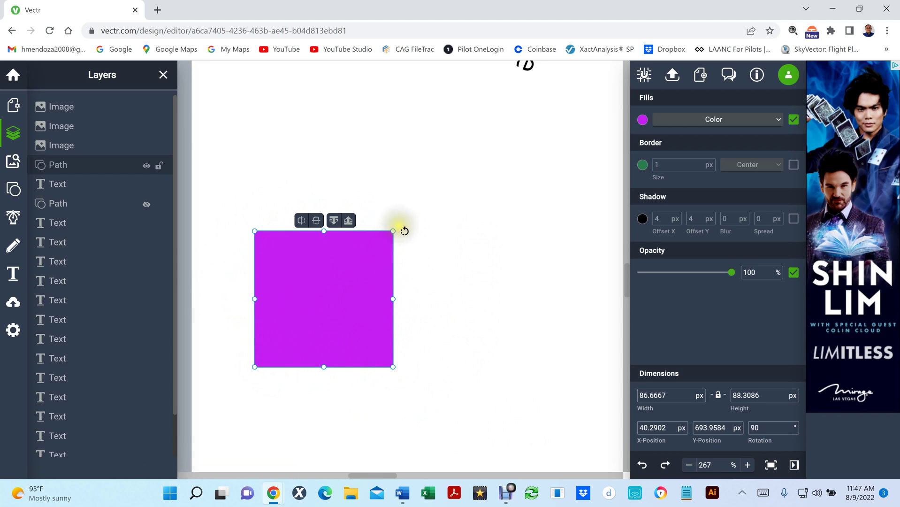
left_click(360, 292)
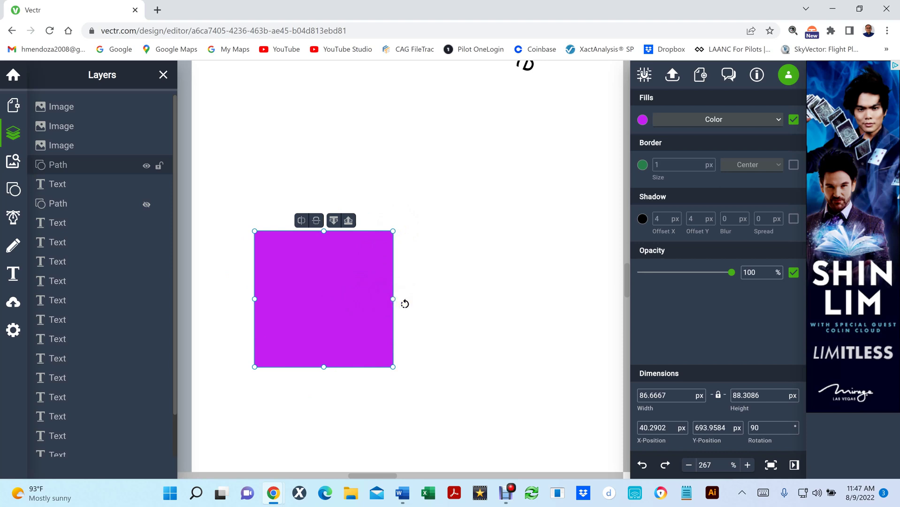
left_click_drag(405, 303, 523, 316)
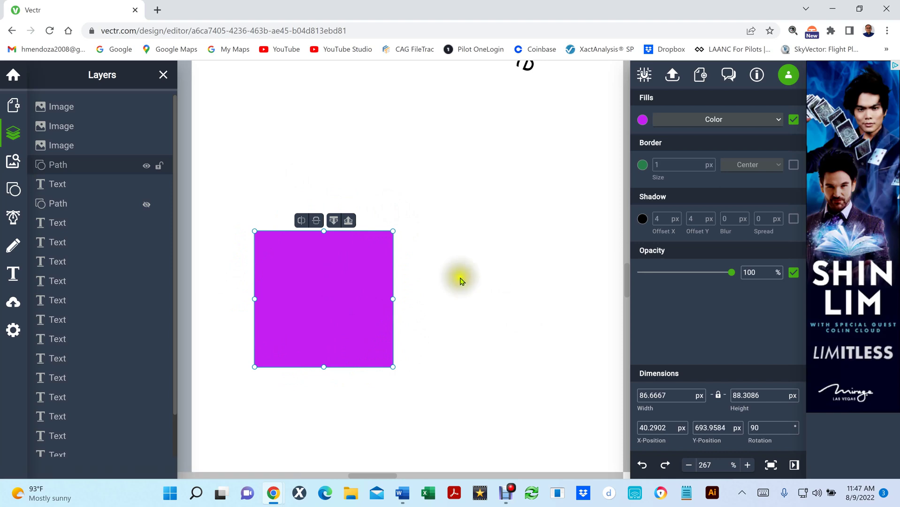
left_click_drag(328, 265, 330, 270)
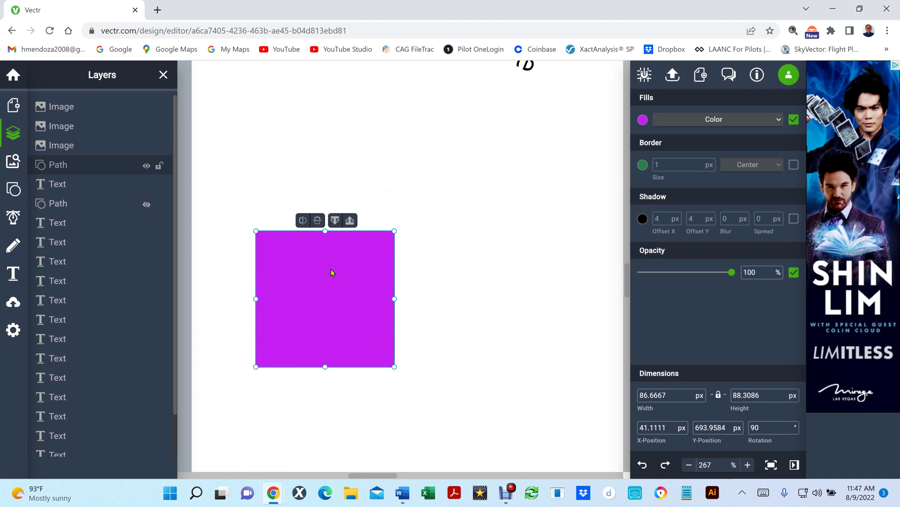
key("ctrl+0")
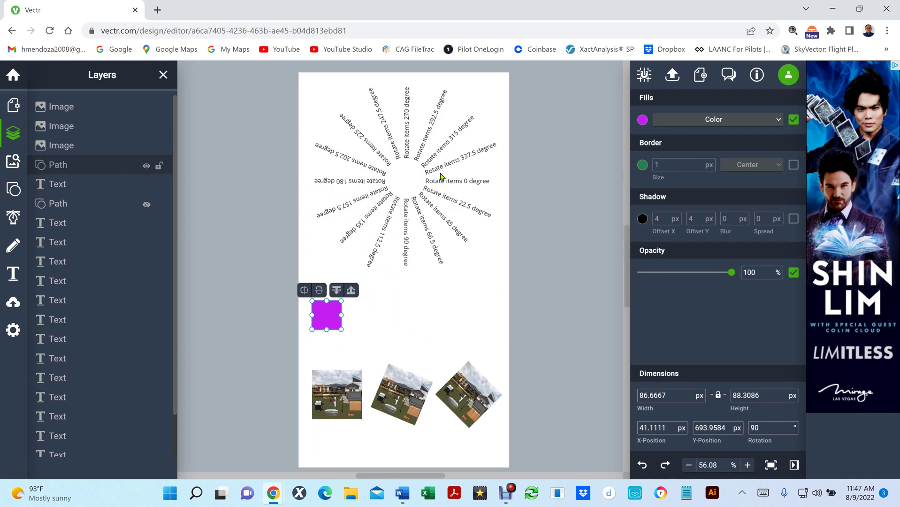
left_click(450, 319)
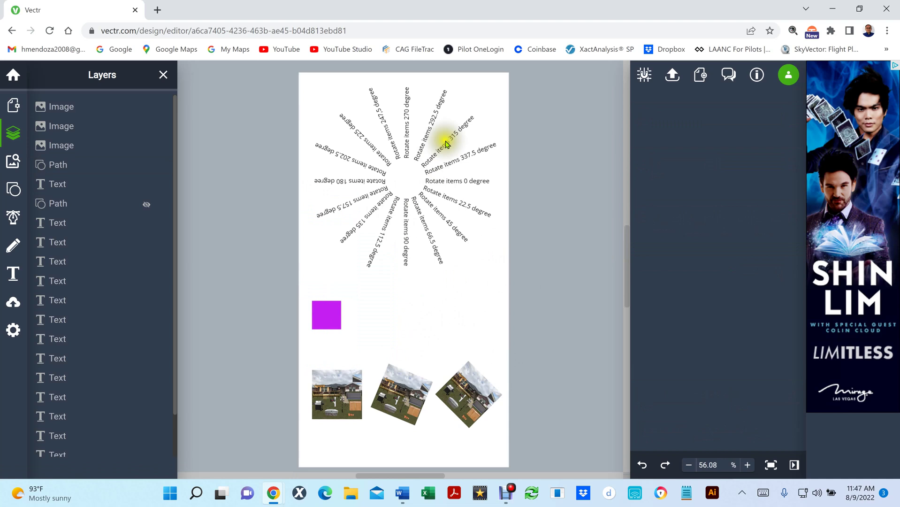
scroll(425, 87, "up", 3)
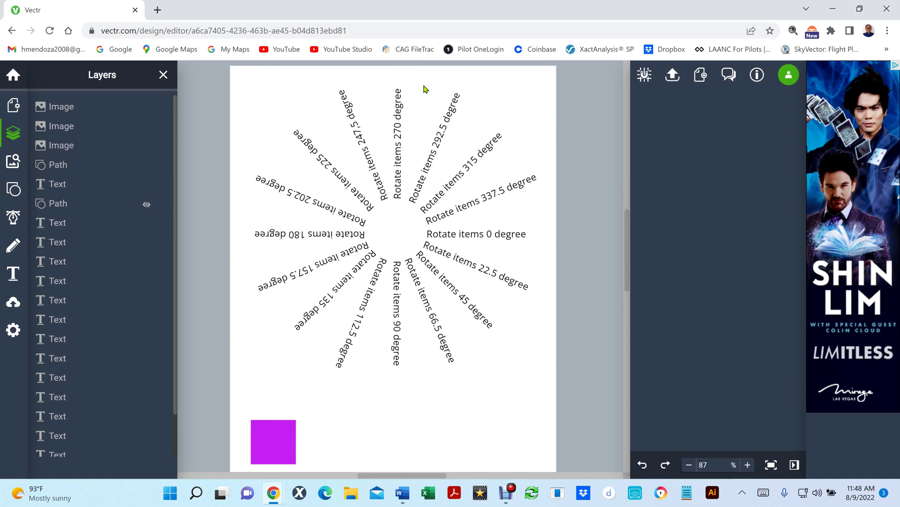
scroll(423, 89, "down", 2)
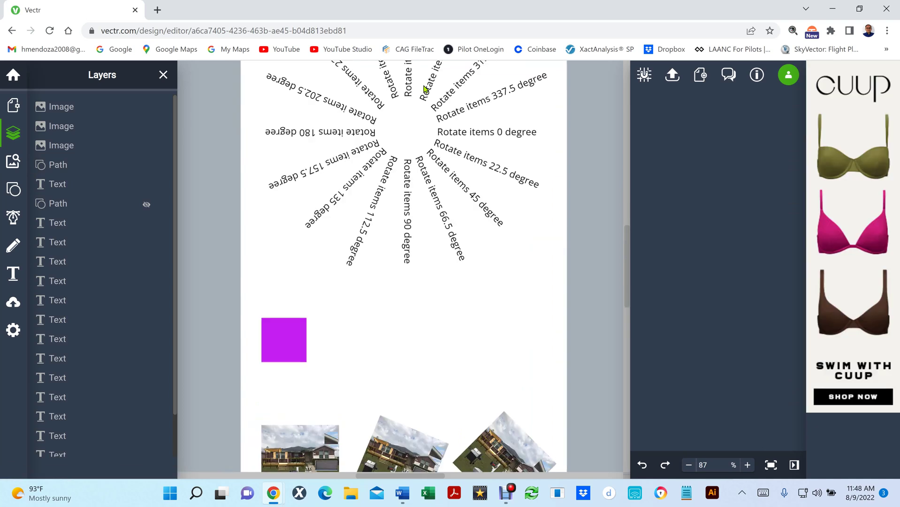
scroll(424, 89, "down", 3)
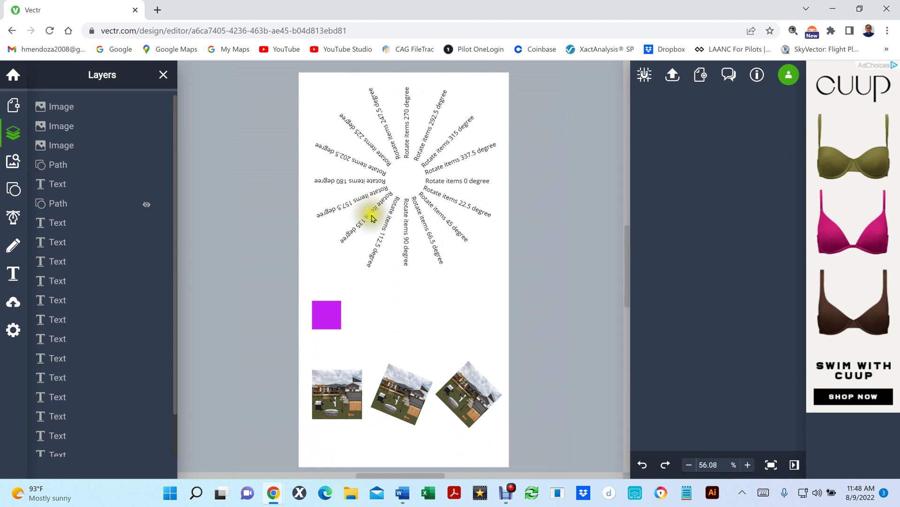
scroll(324, 311, "up", 5)
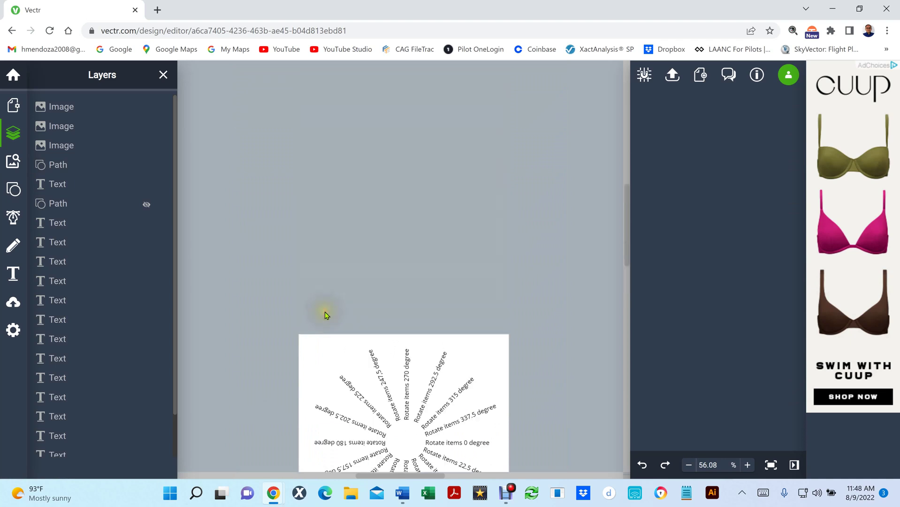
scroll(478, 425, "down", 10)
scroll(473, 419, "up", 5)
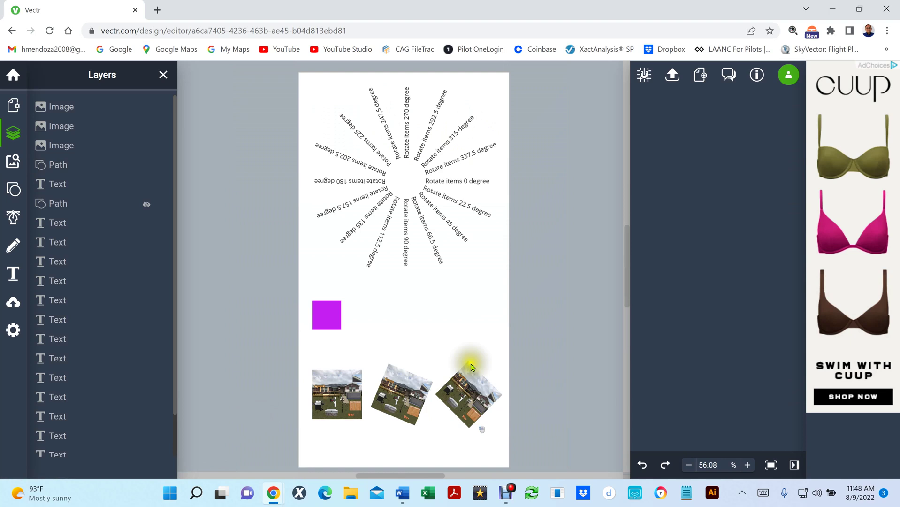
scroll(459, 104, "up", 5)
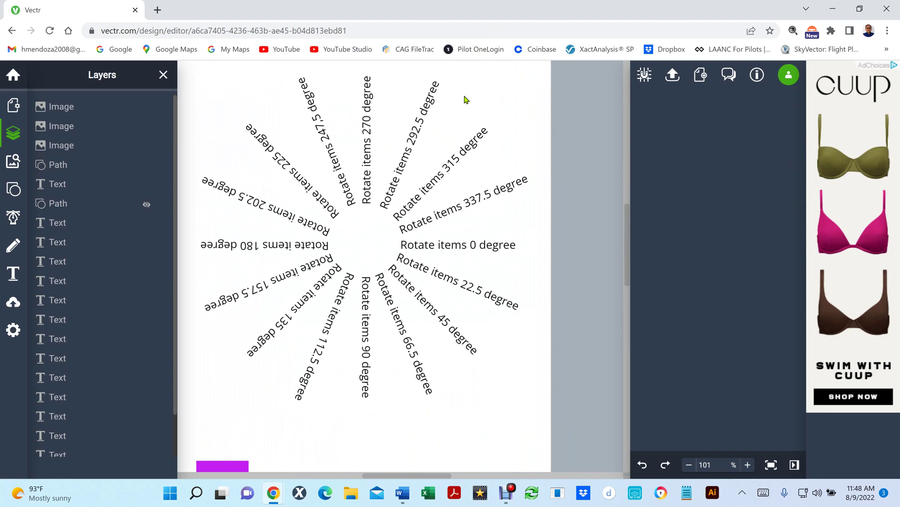
left_click(467, 169)
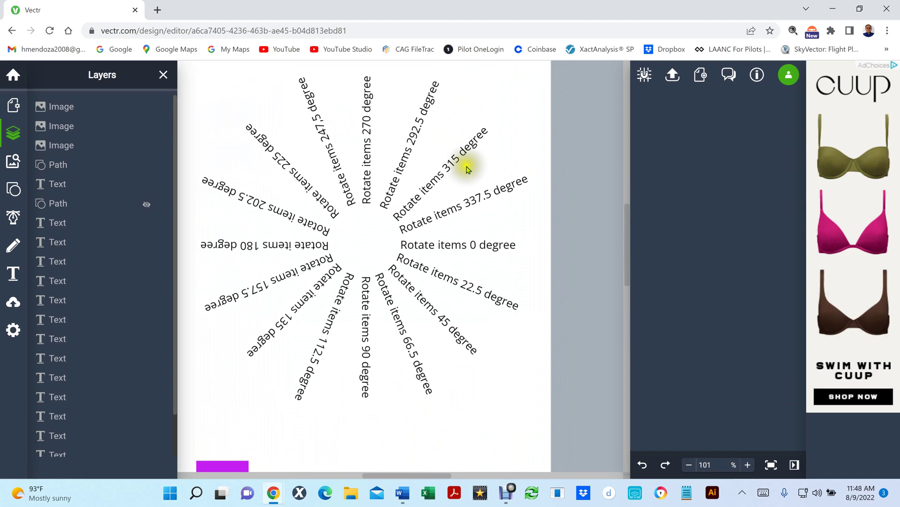
left_click(471, 203)
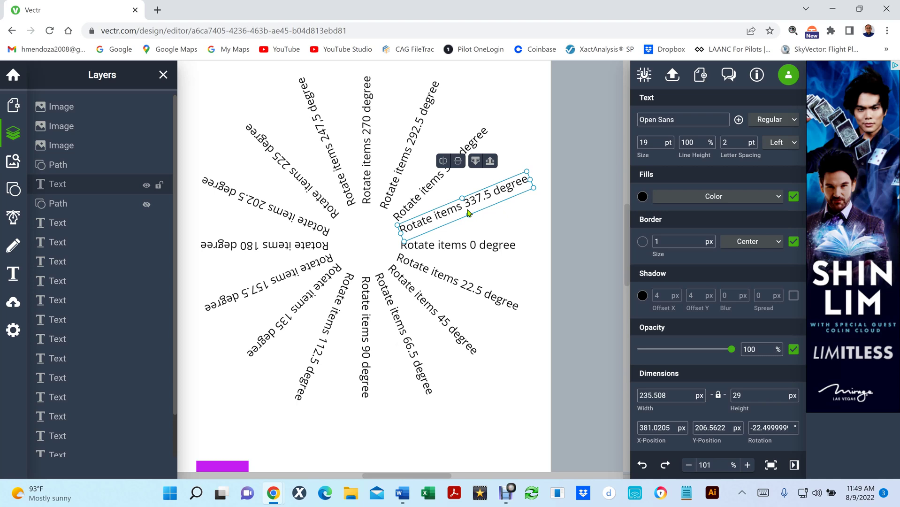
scroll(401, 333, "down", 5)
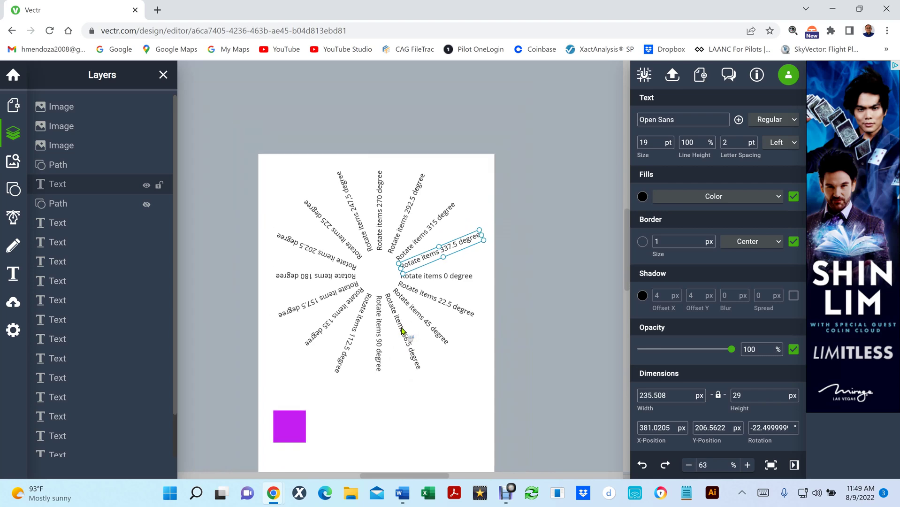
scroll(401, 331, "down", 1)
Hide the layers list and enter 0 in the square's Rotation field so it sits level.
left_click(305, 412)
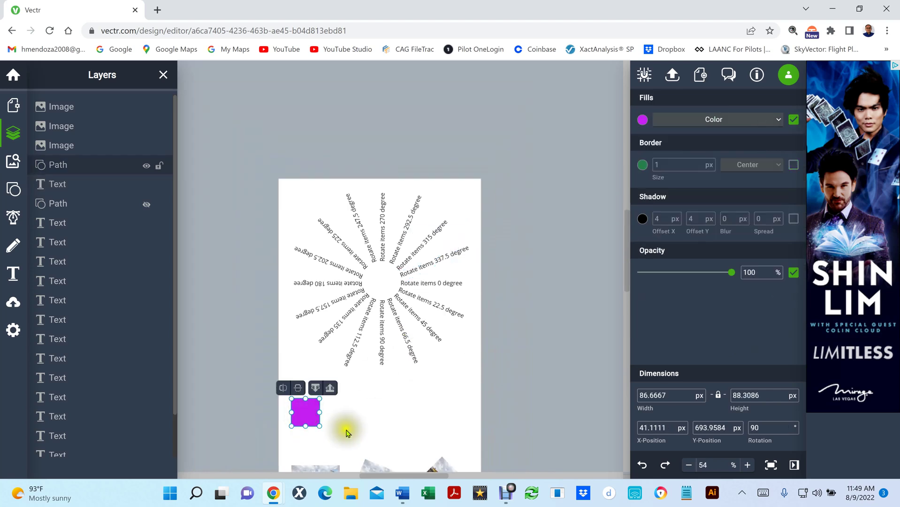
scroll(323, 441, "up", 5)
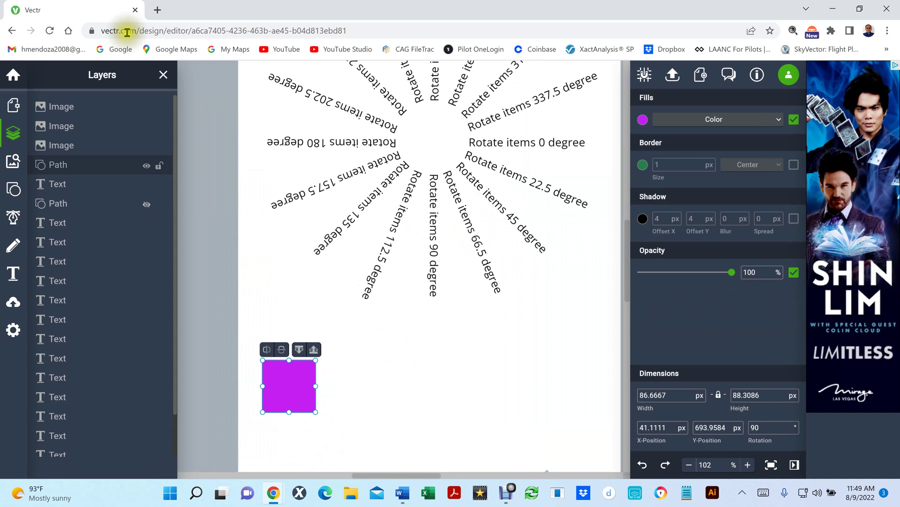
left_click(163, 75)
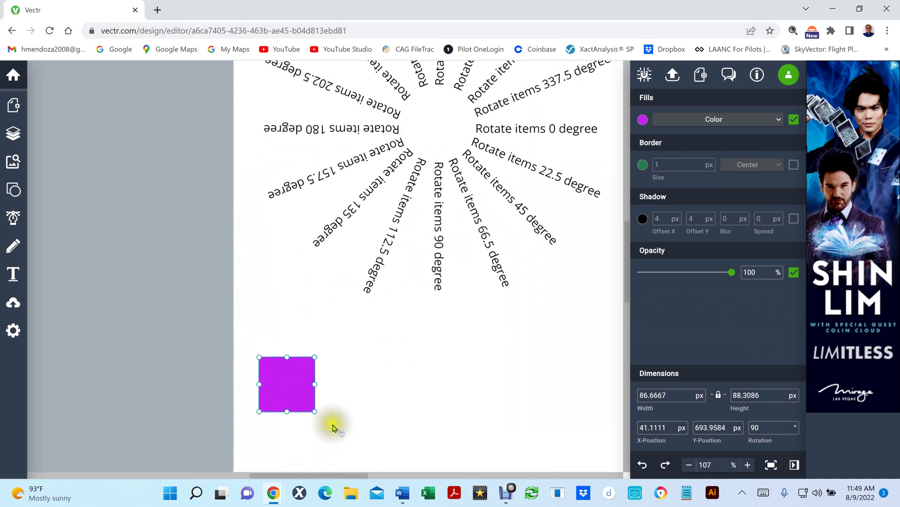
scroll(333, 427, "up", 5)
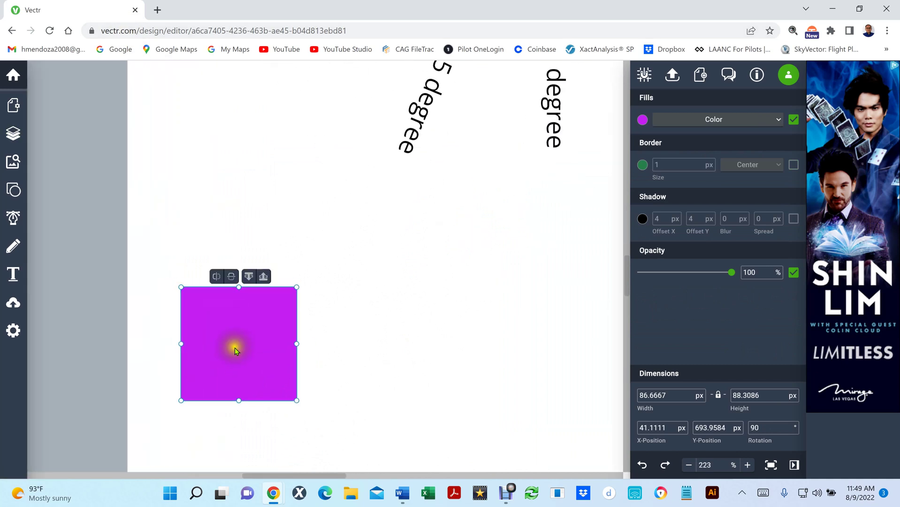
left_click(770, 427)
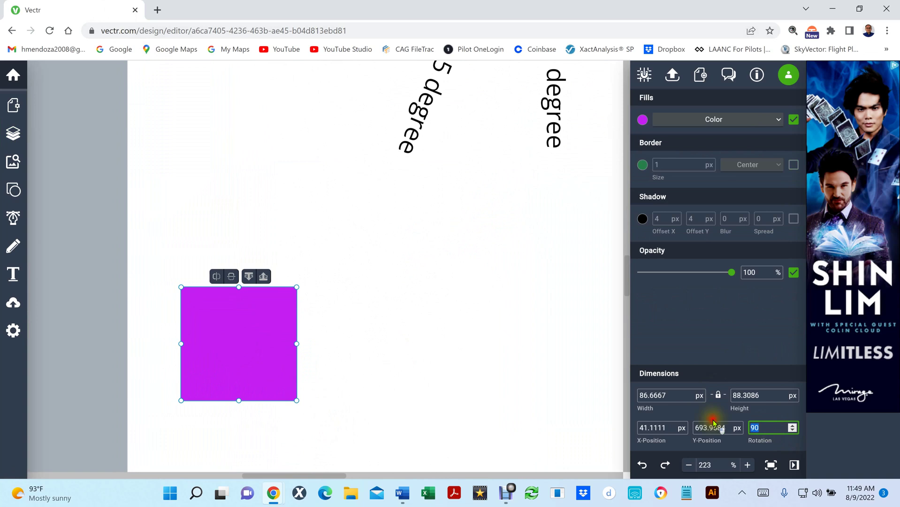
type("0")
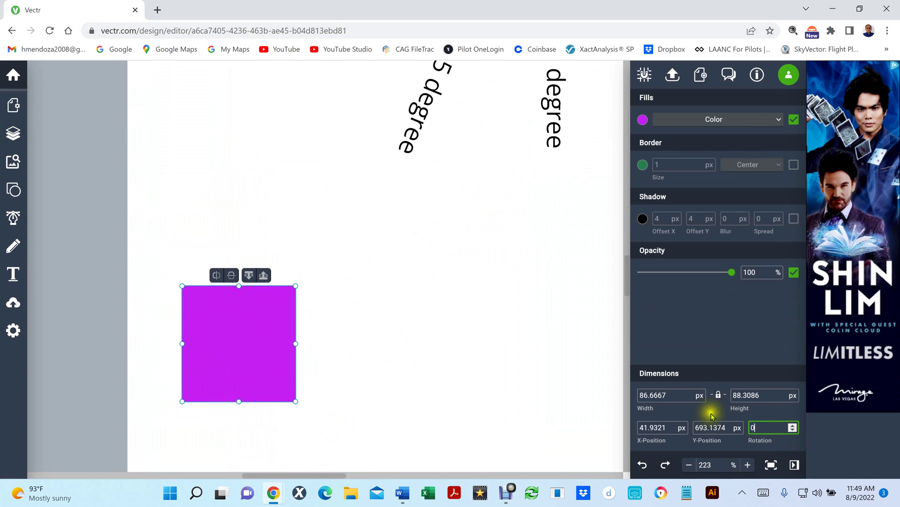
left_click(406, 316)
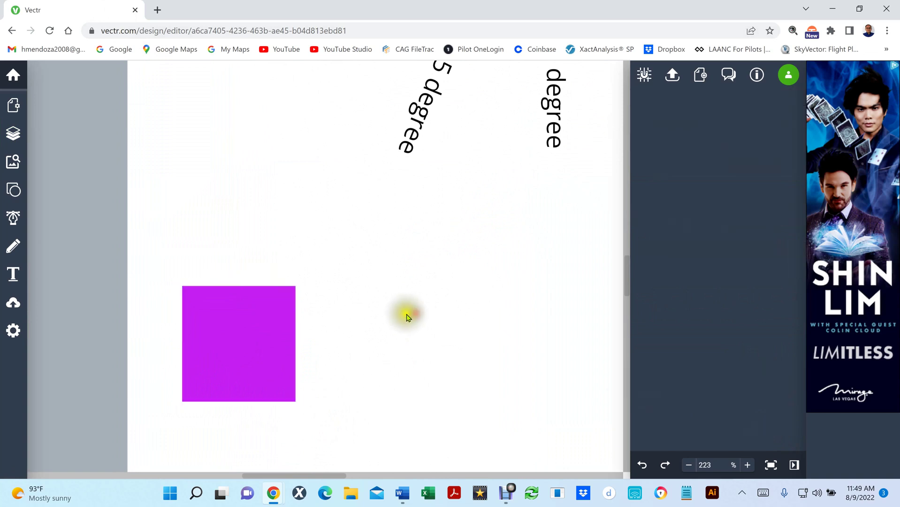
left_click(251, 334)
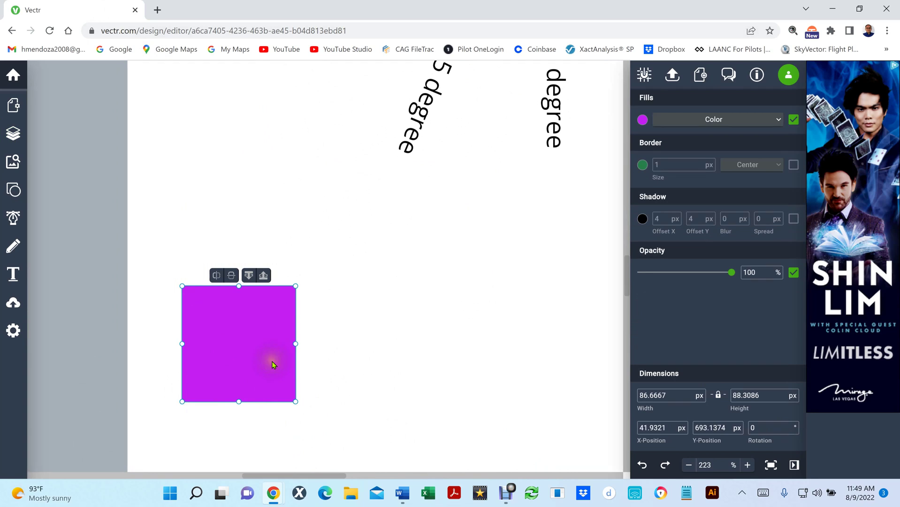
left_click(470, 349)
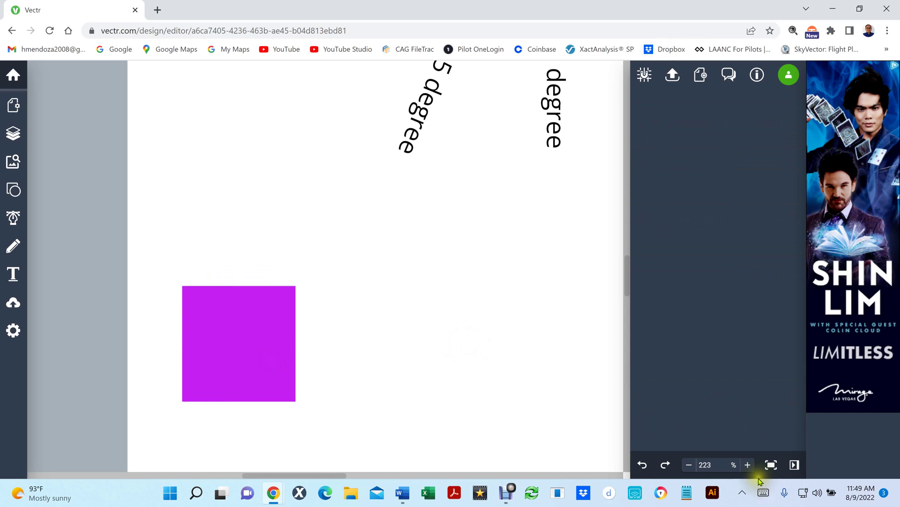
left_click(259, 350)
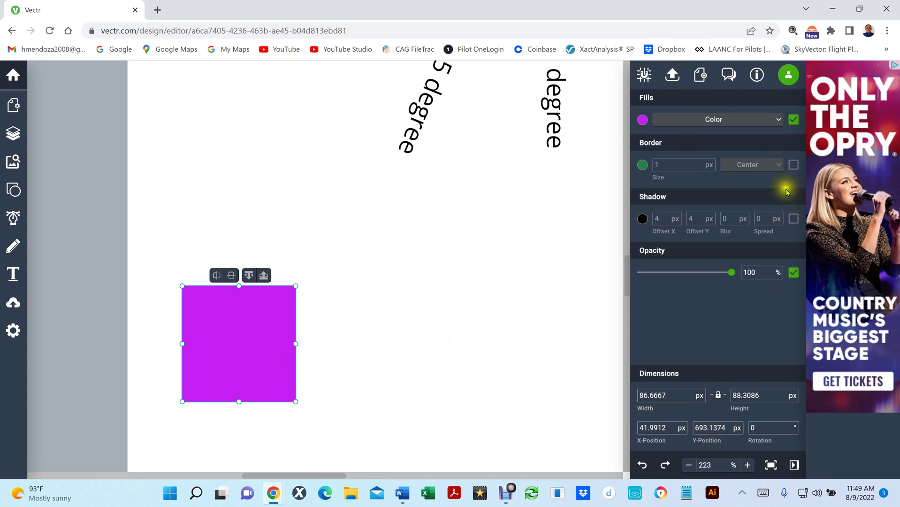
left_click(767, 430)
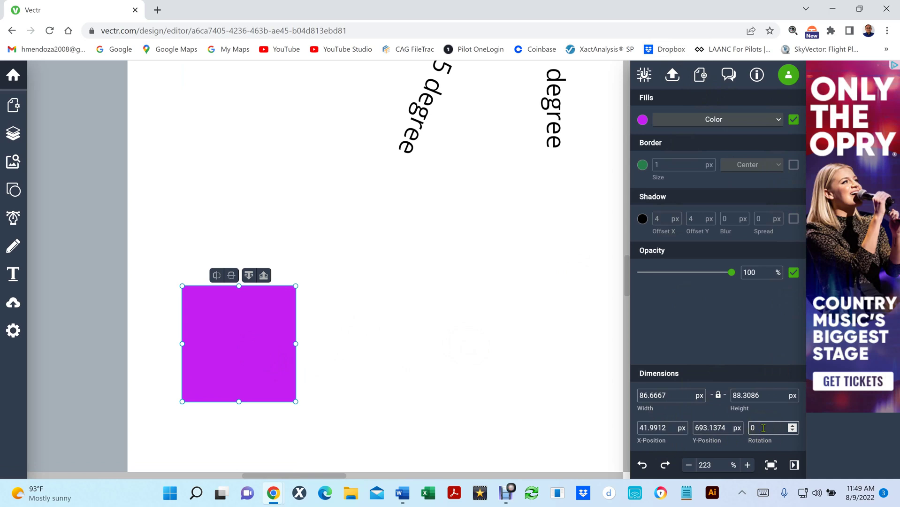
Nudge the square's rotation up with the spinner, then set it to 22.5°.
left_click(793, 426)
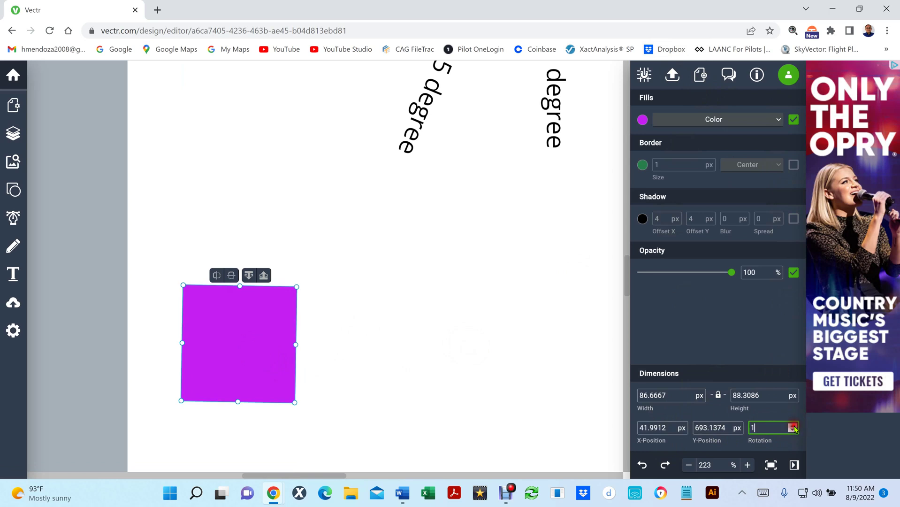
left_click(793, 426)
left_click(793, 426)
left_click(793, 426)
left_click(793, 426)
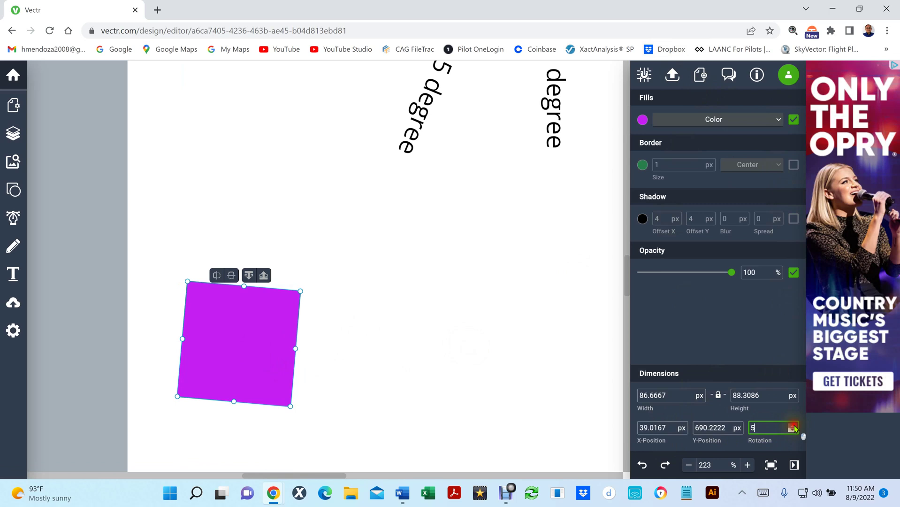
left_click(792, 426)
left_click(793, 426)
left_click(793, 426)
left_click(793, 426)
left_click(793, 426)
left_click(792, 426)
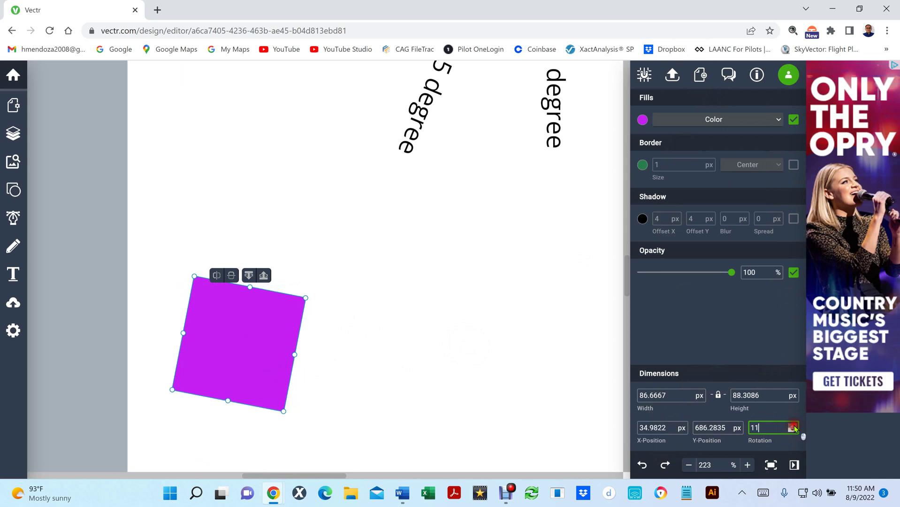
left_click_drag(771, 426, 742, 425)
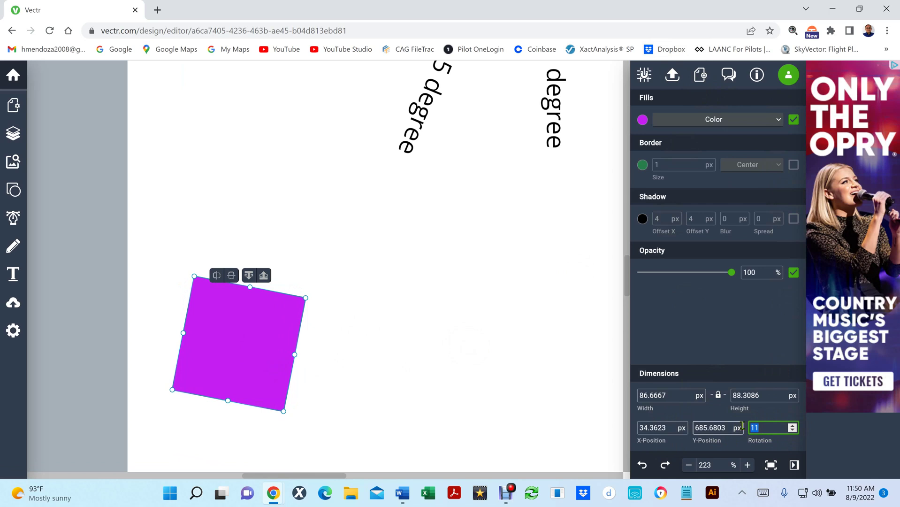
type("22.5")
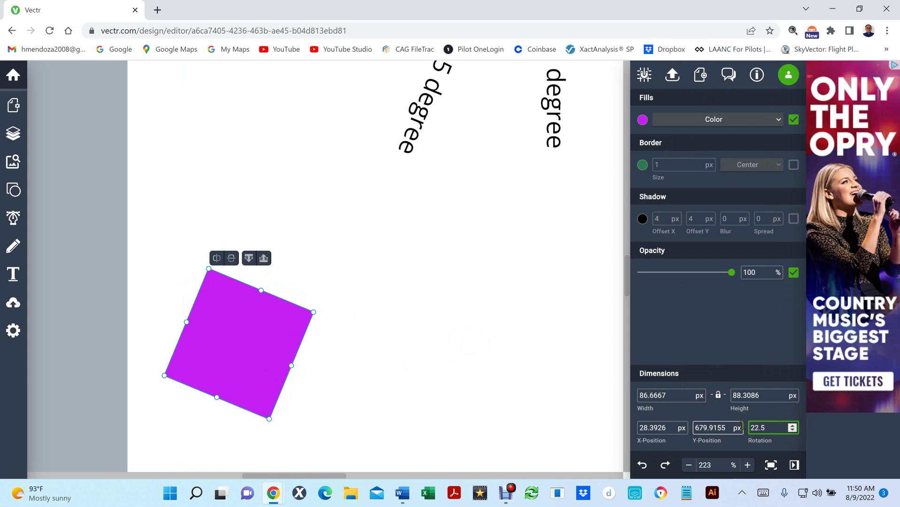
Set the square's rotation to 45° to make a diamond, then fit the page in view.
left_click(793, 425)
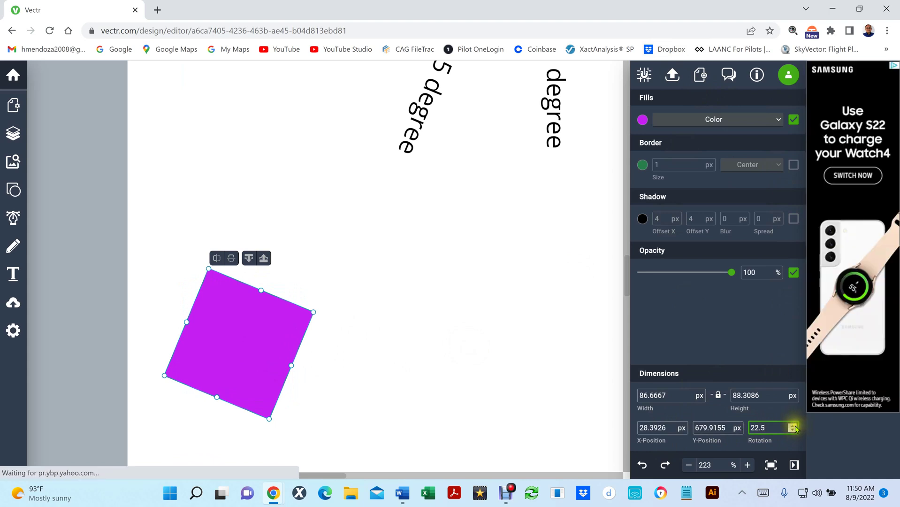
left_click(793, 425)
left_click(793, 425)
left_click(793, 426)
left_click(793, 425)
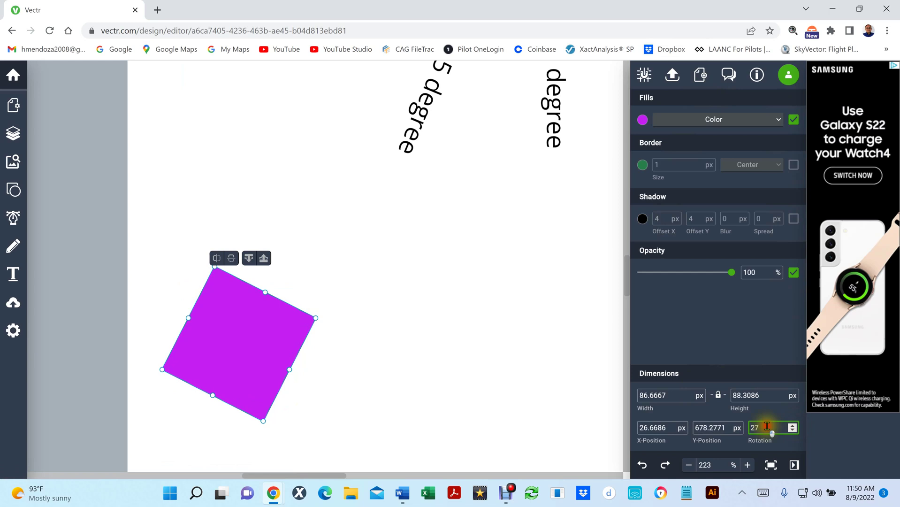
type("45")
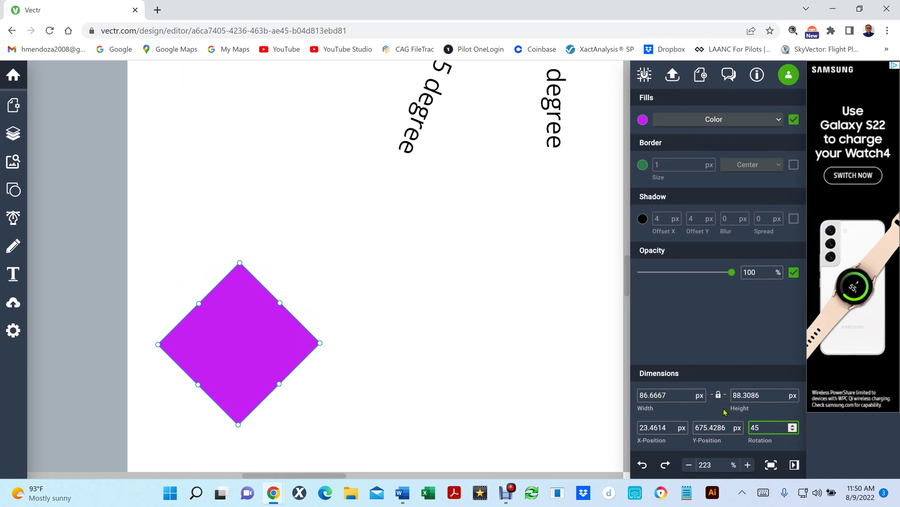
left_click(510, 359)
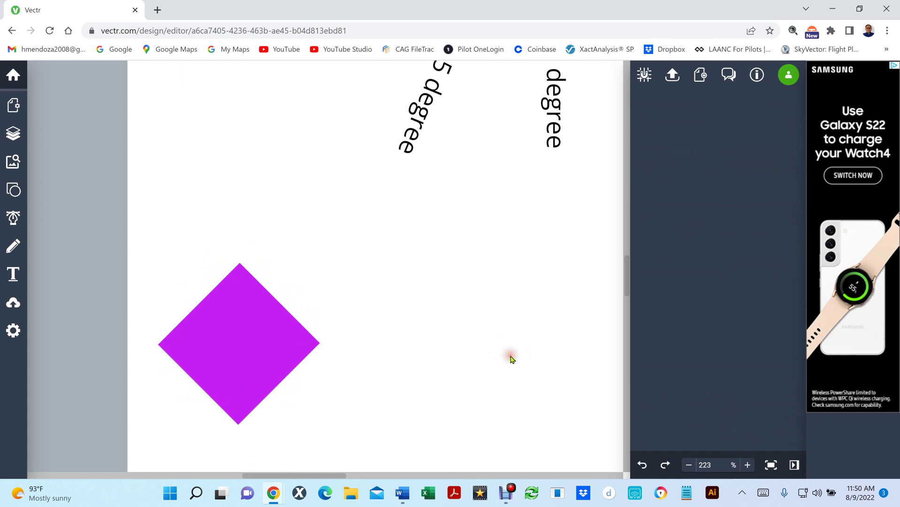
key("ctrl+0")
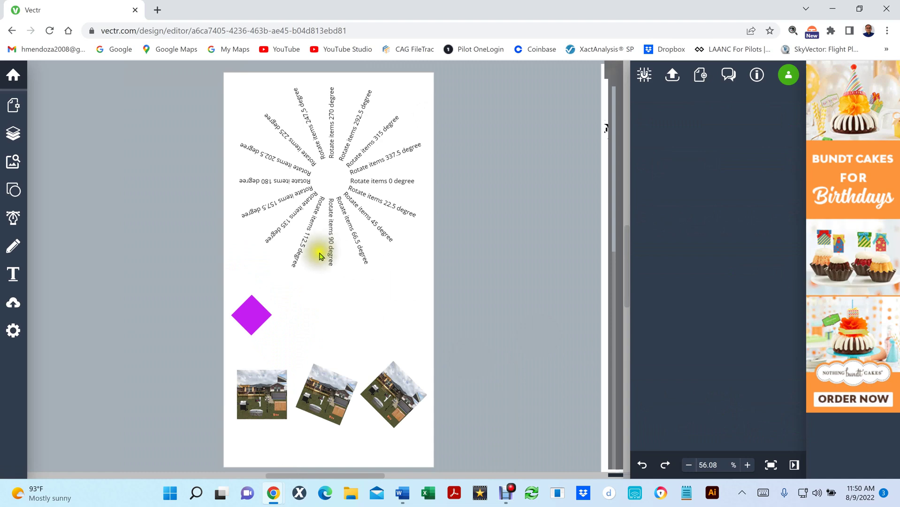
Duplicate the 'Rotate items 0 degree' label and move the copy beside the diamond.
left_click(382, 180)
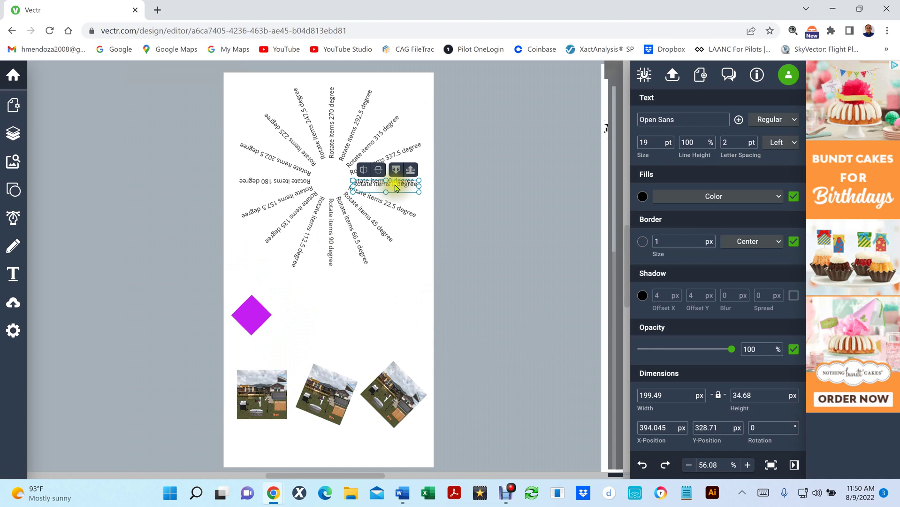
key("ctrl+d")
left_click_drag(395, 181, 342, 297)
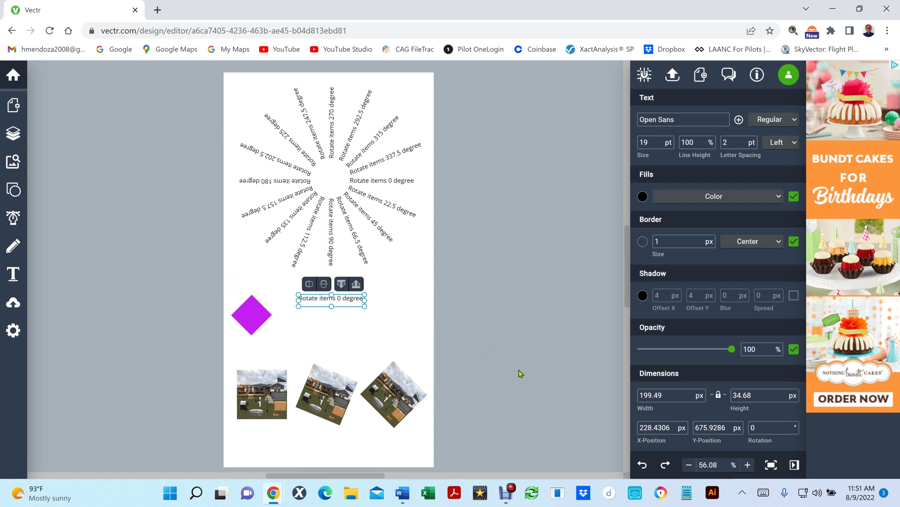
Duplicate the moved label again and give the second copy a 22.5° rotation.
key("ctrl+d")
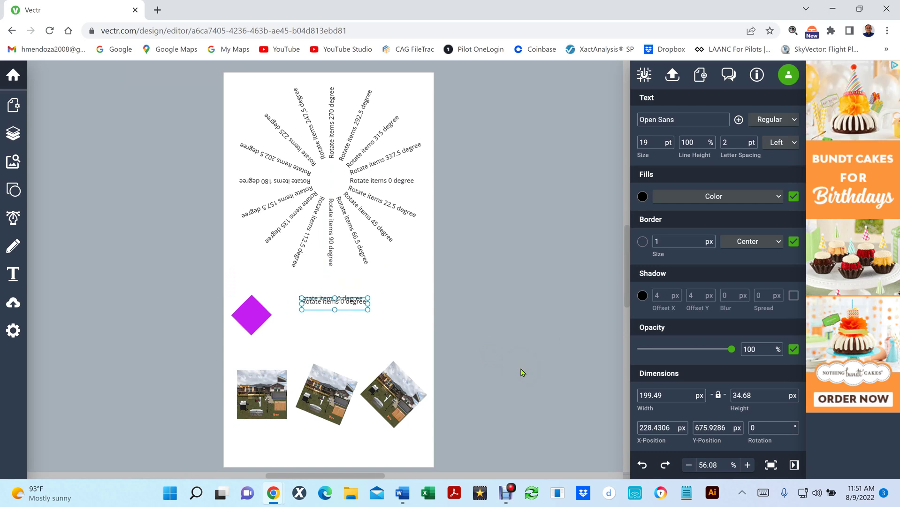
left_click_drag(347, 306, 343, 317)
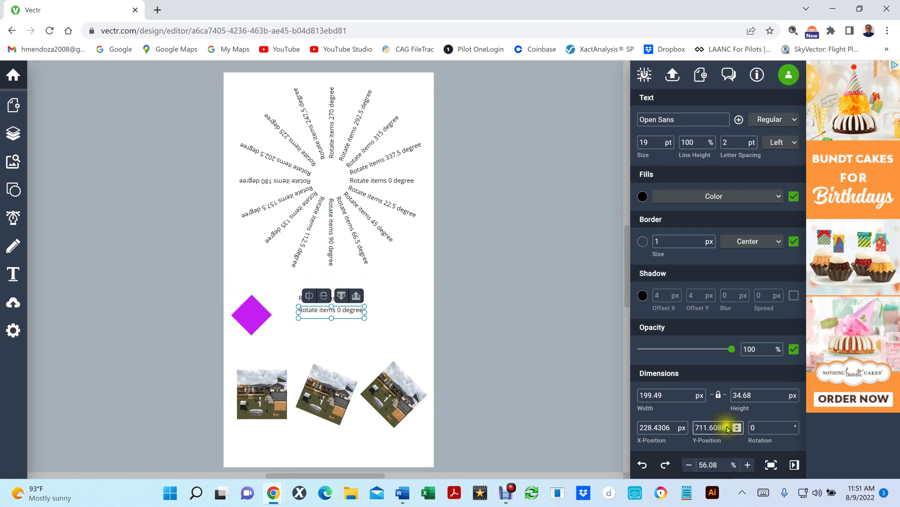
left_click(769, 427)
left_click(719, 428)
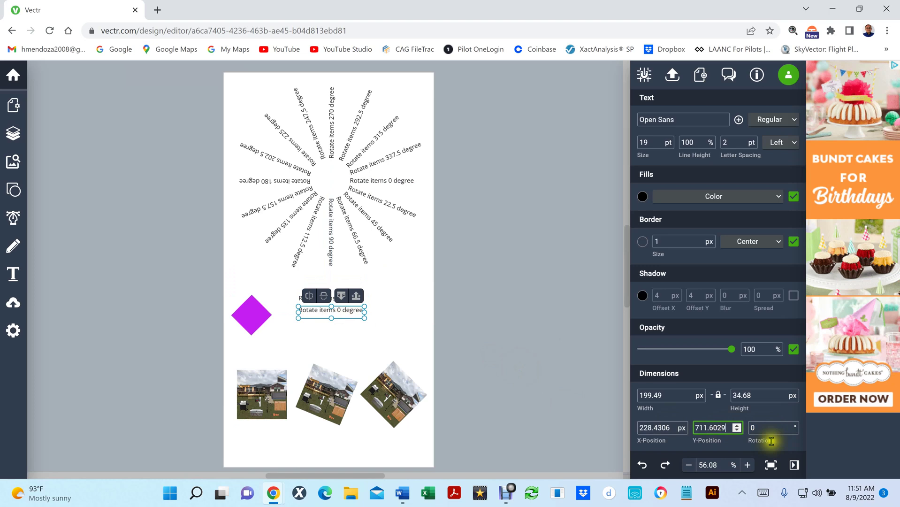
key("Tab")
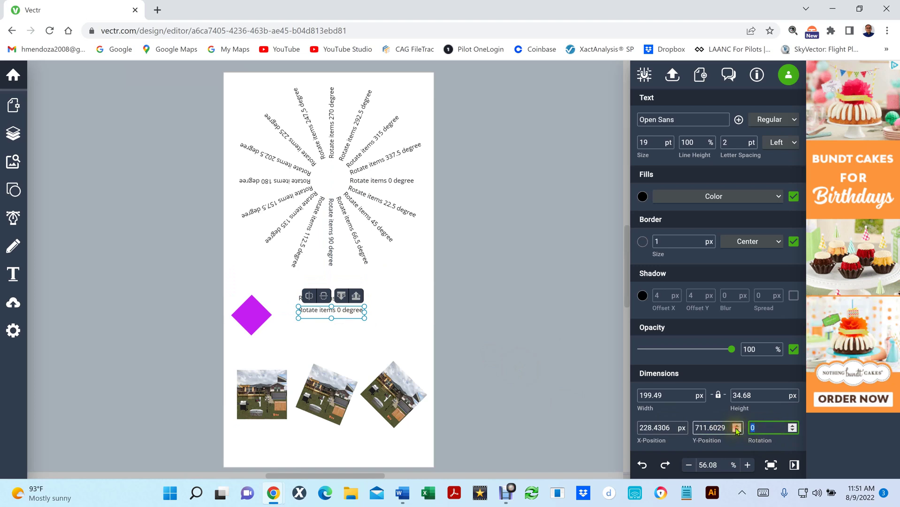
type("22.5")
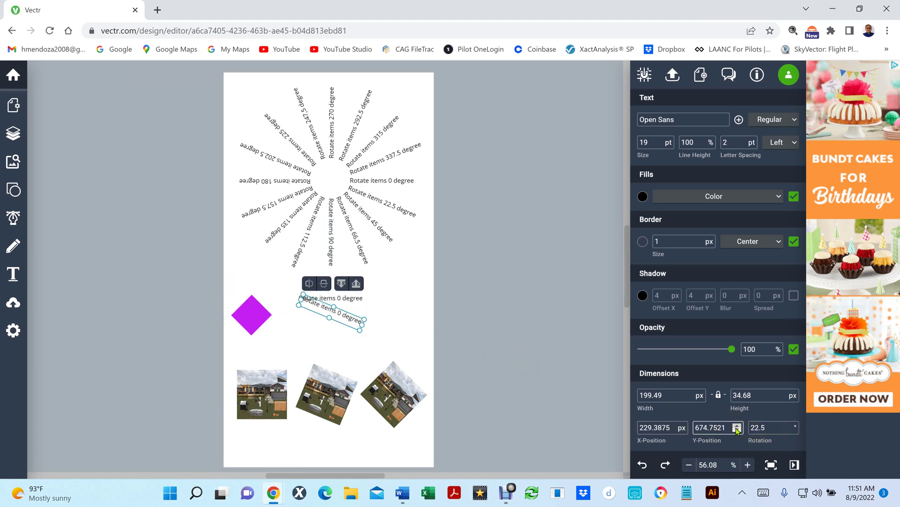
key("Return")
Add a third label copy rotated to 45°, placed below the other two copies.
scroll(269, 341, "up", 5)
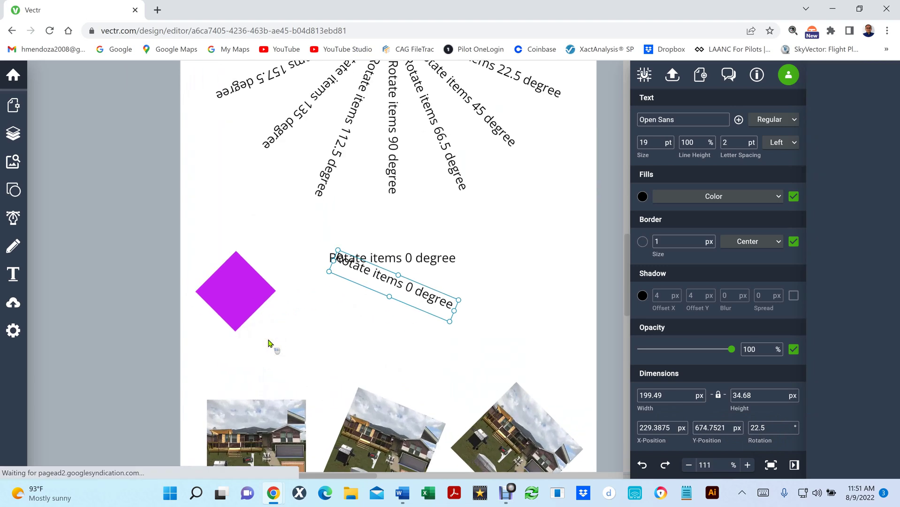
left_click_drag(414, 289, 399, 334)
key("ctrl+v")
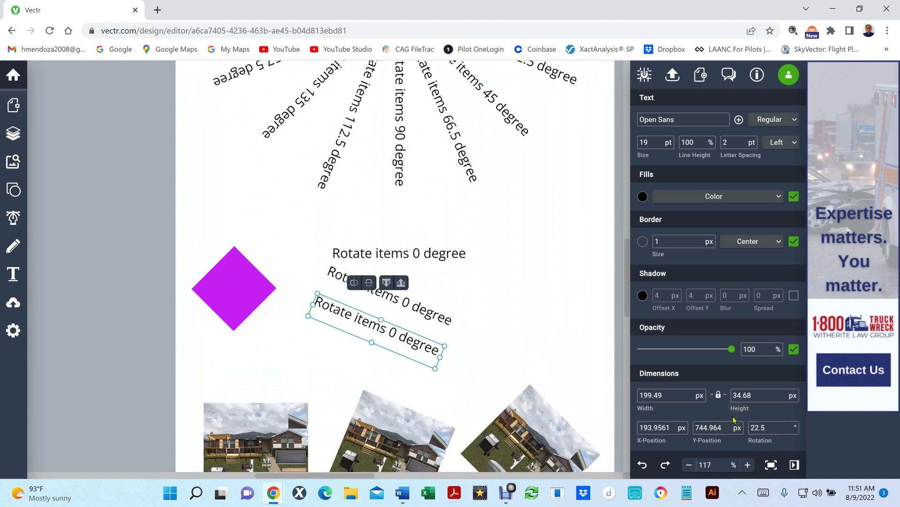
left_click(739, 440)
double_click(758, 427)
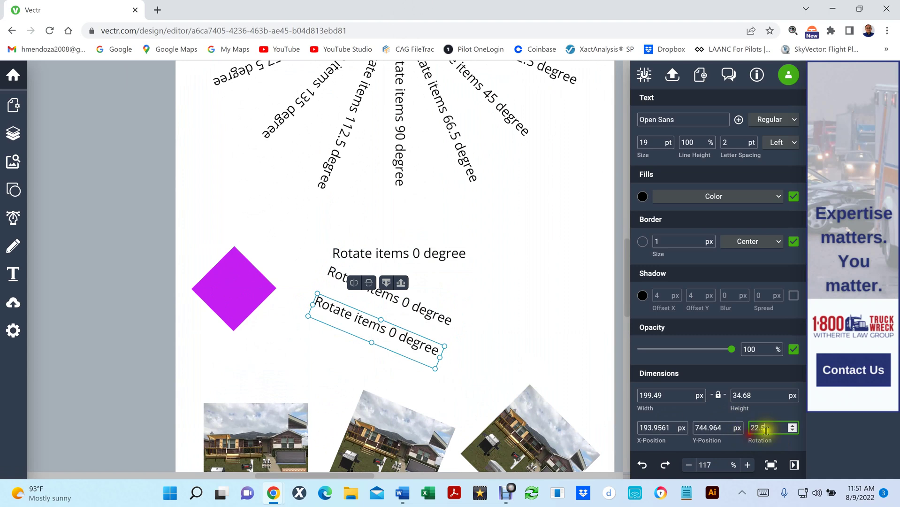
type("4")
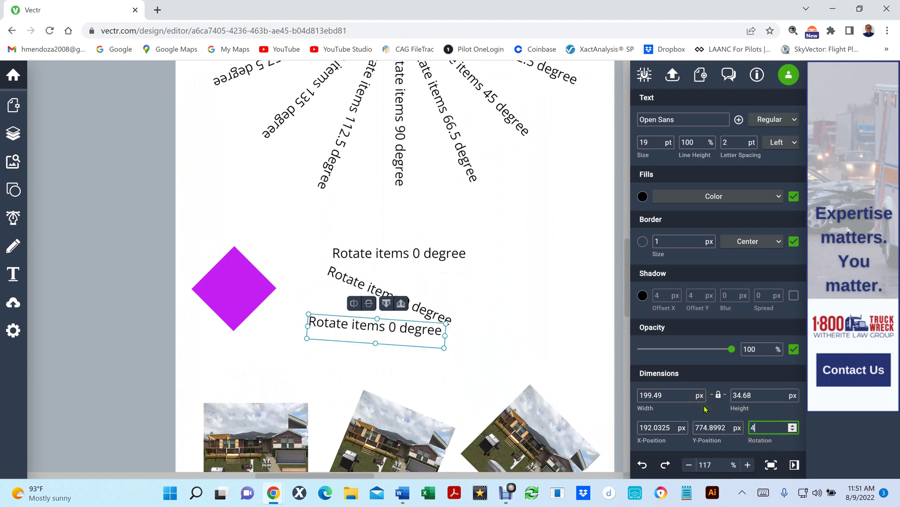
type("5")
key("Return")
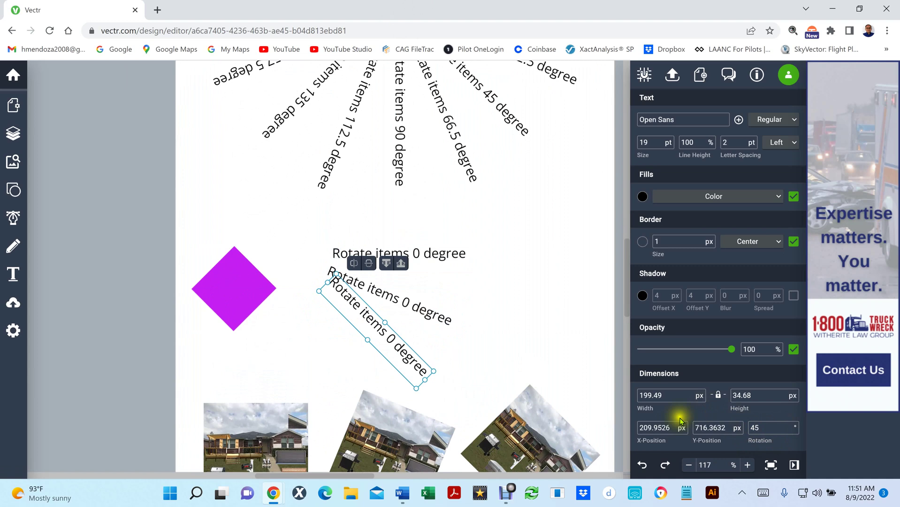
scroll(517, 339, "down", 3)
left_click_drag(421, 340, 416, 343)
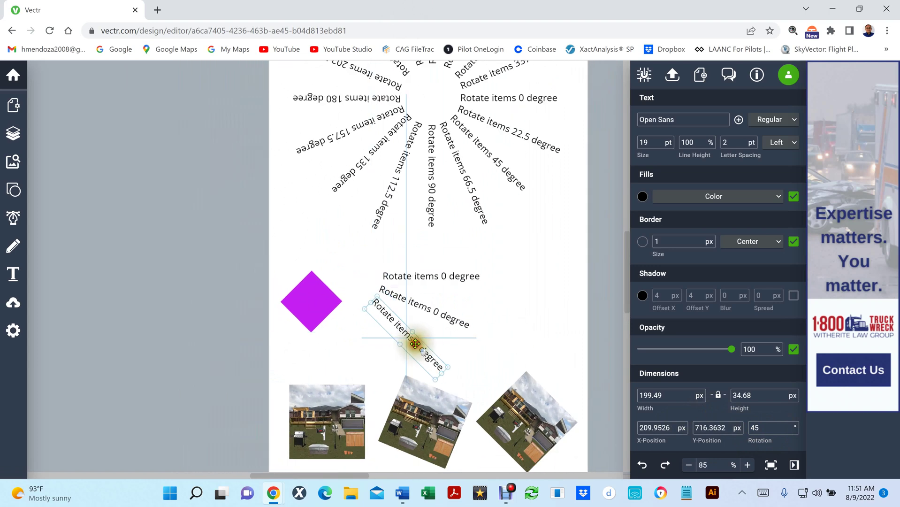
scroll(488, 245, "down", 5)
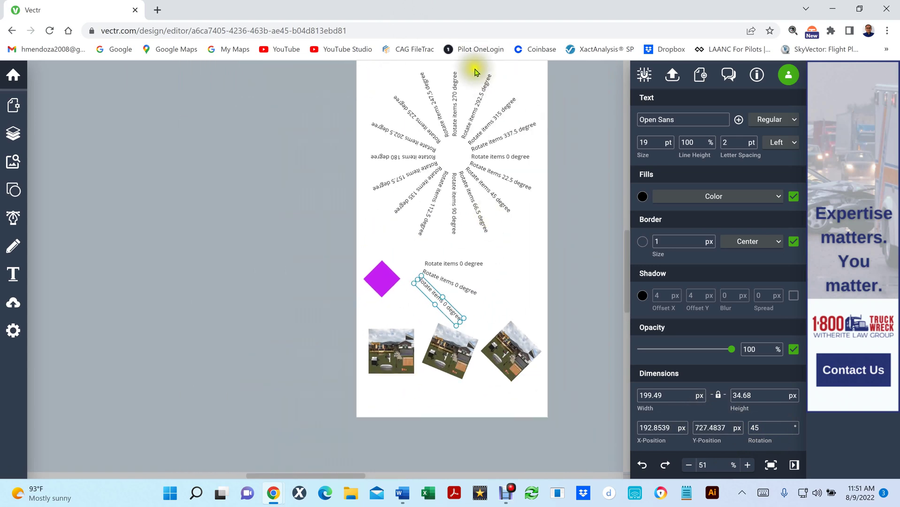
Check the Rotation values of the wheel labels from 0° through 157.5°.
scroll(474, 65, "up", 6)
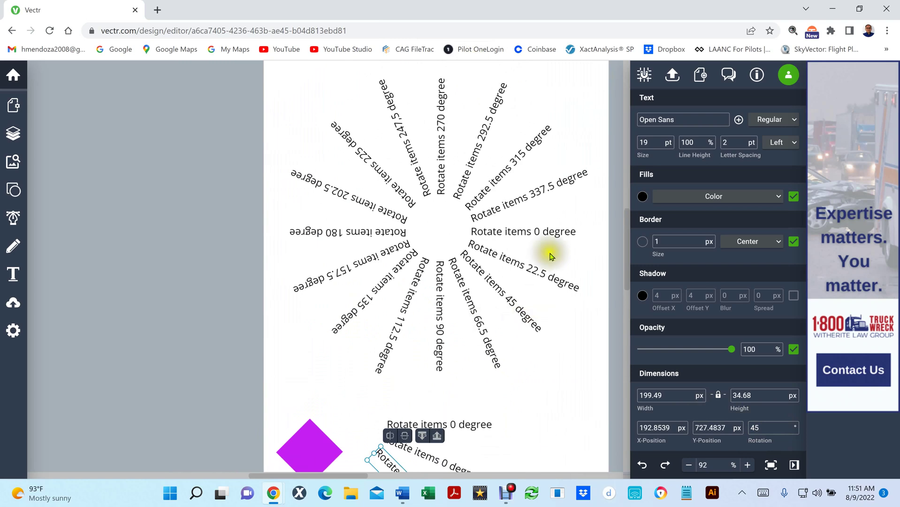
left_click(547, 233)
left_click(543, 289)
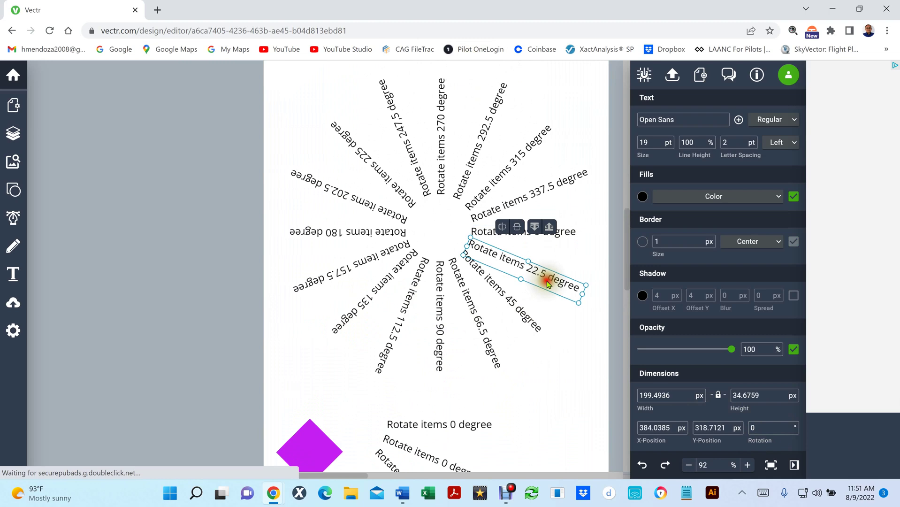
left_click(514, 312)
left_click(487, 332)
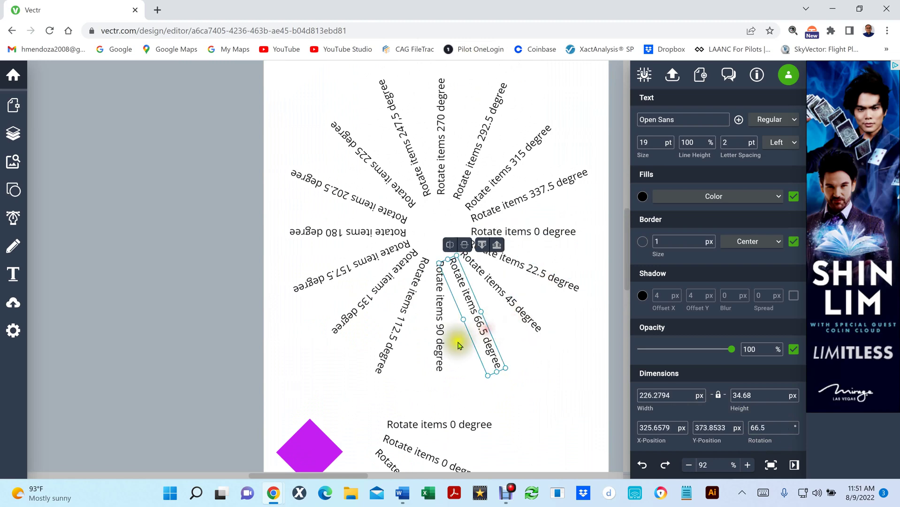
left_click(434, 350)
left_click(389, 343)
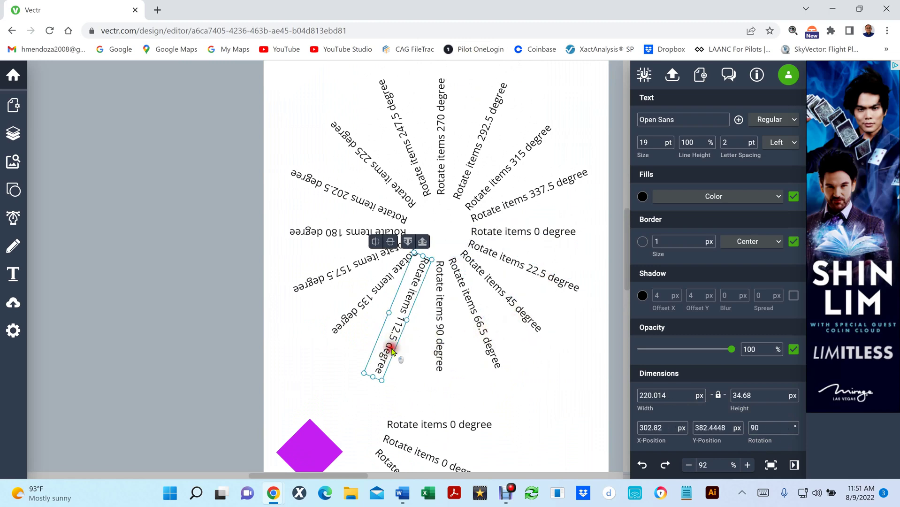
left_click(361, 317)
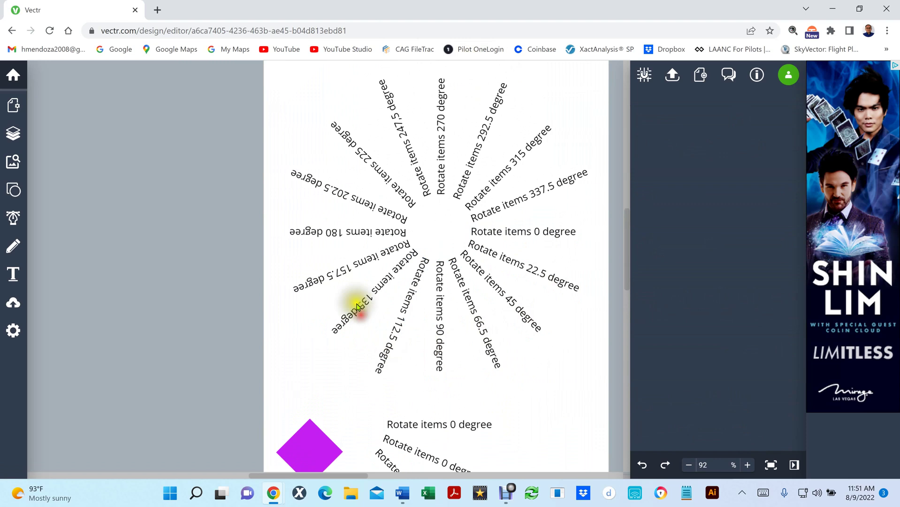
left_click(338, 270)
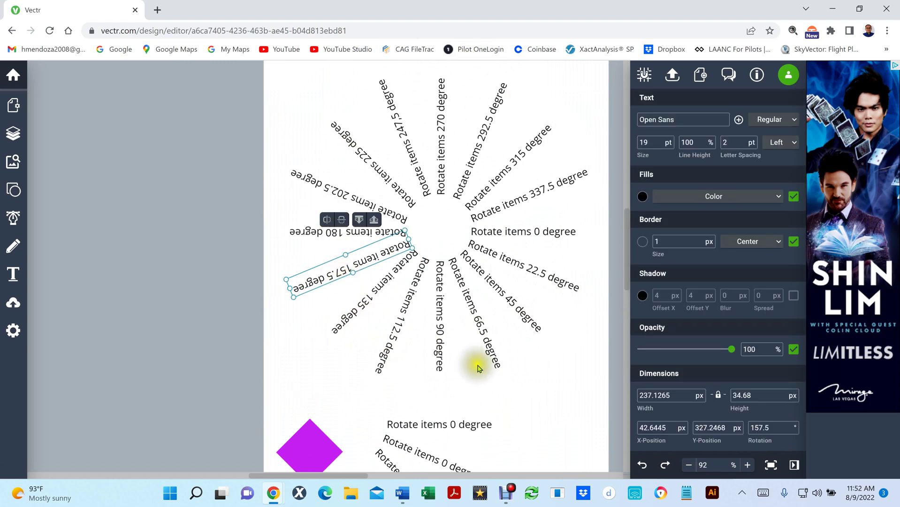
Marquee-select and delete the three 'Rotate items 0 degree' test labels.
scroll(518, 392, "down", 3)
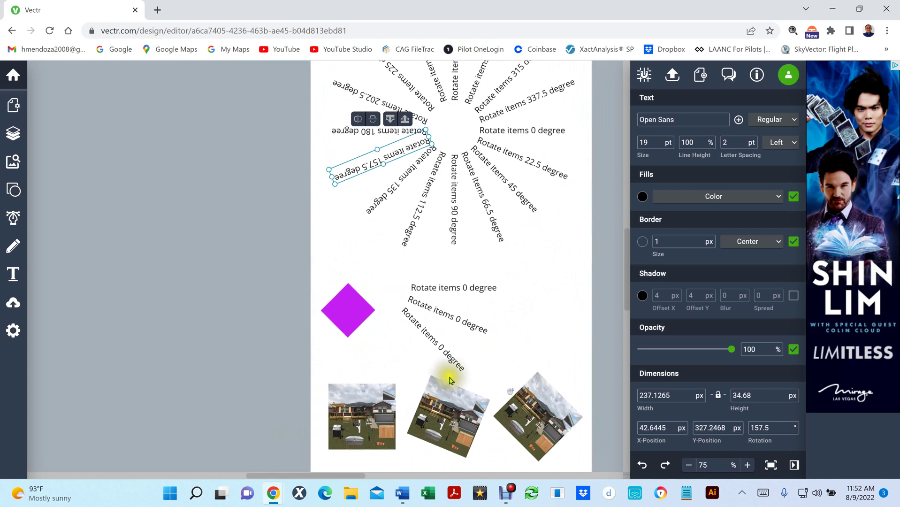
left_click_drag(410, 359, 447, 271)
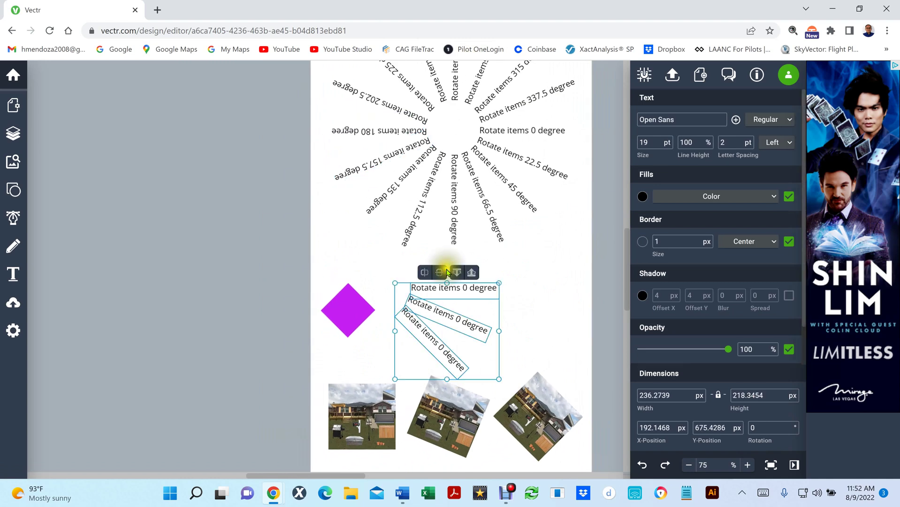
key("Delete")
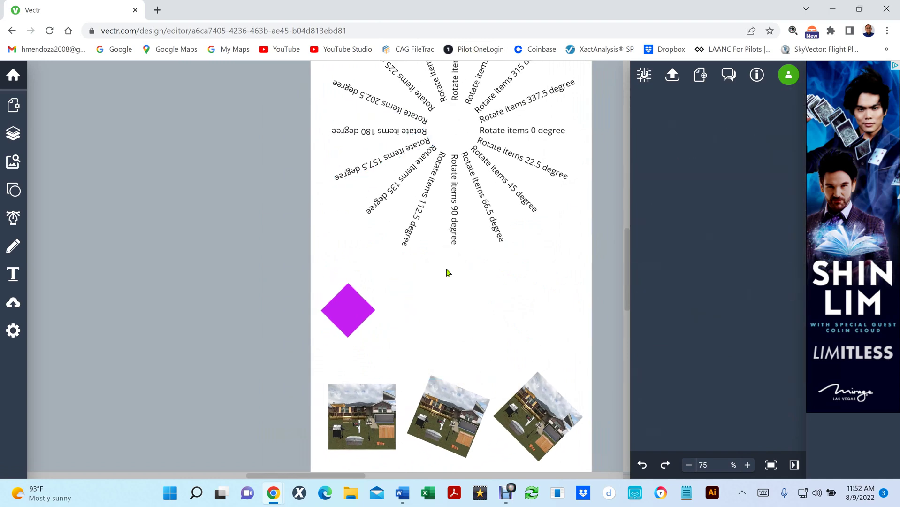
Inspect the rotation values of the purple square and the first two house photos.
left_click(358, 303)
left_click(384, 418)
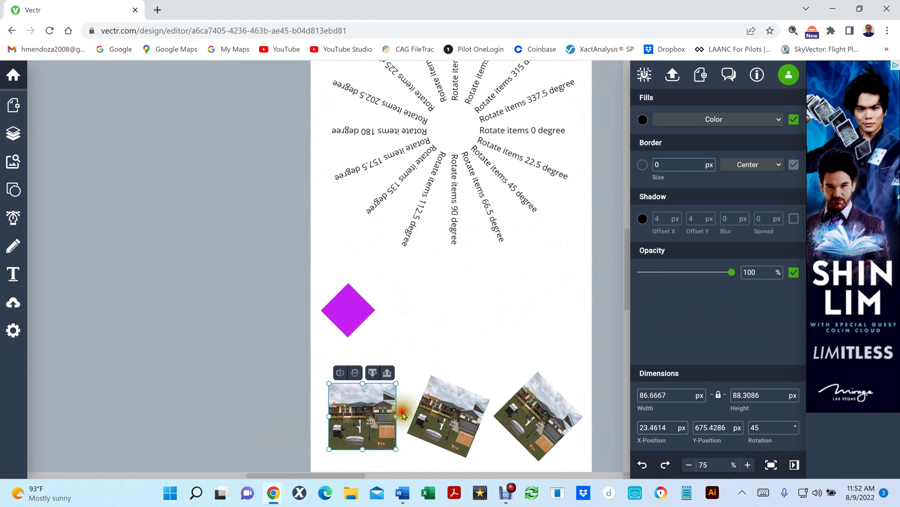
scroll(505, 448, "up", 3)
scroll(506, 450, "up", 3)
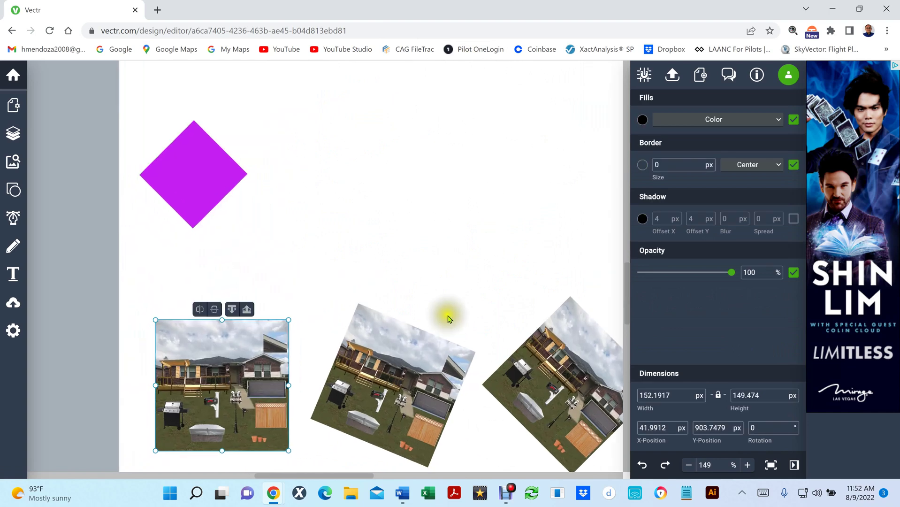
scroll(384, 304, "down", 3)
left_click(215, 215)
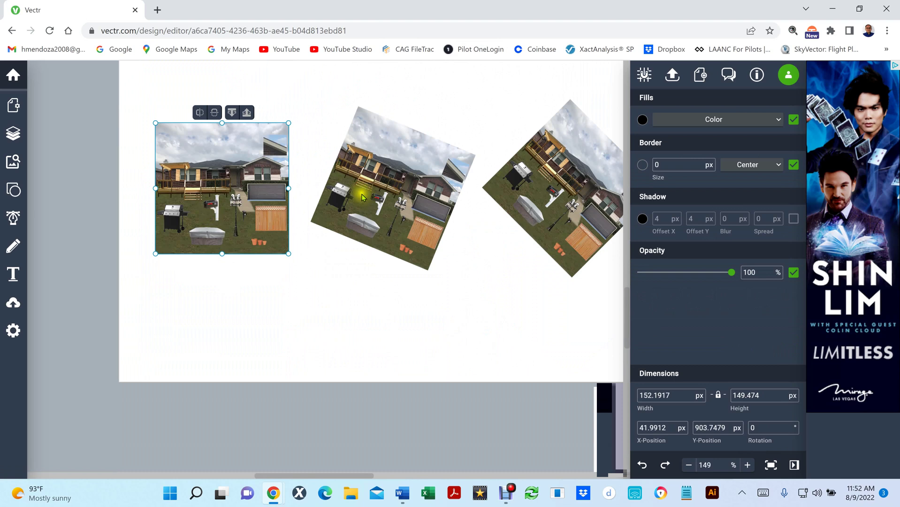
left_click(389, 186)
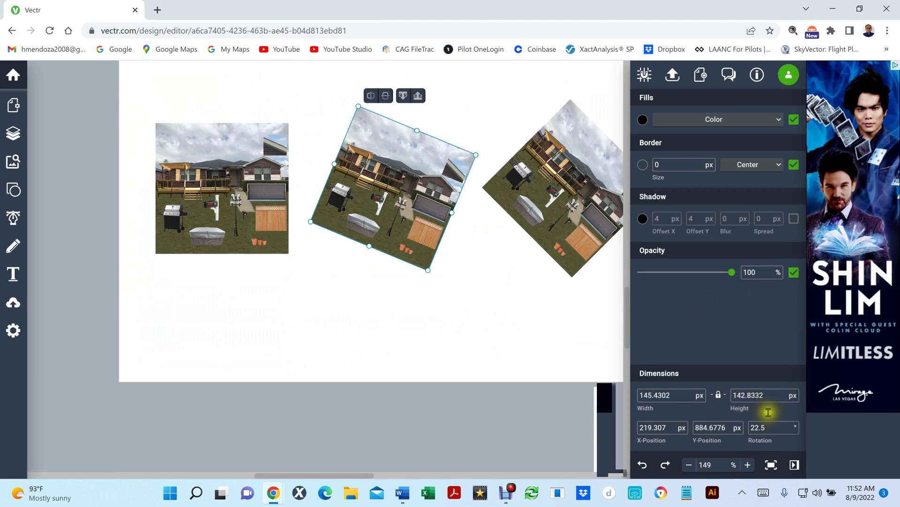
double_click(773, 427)
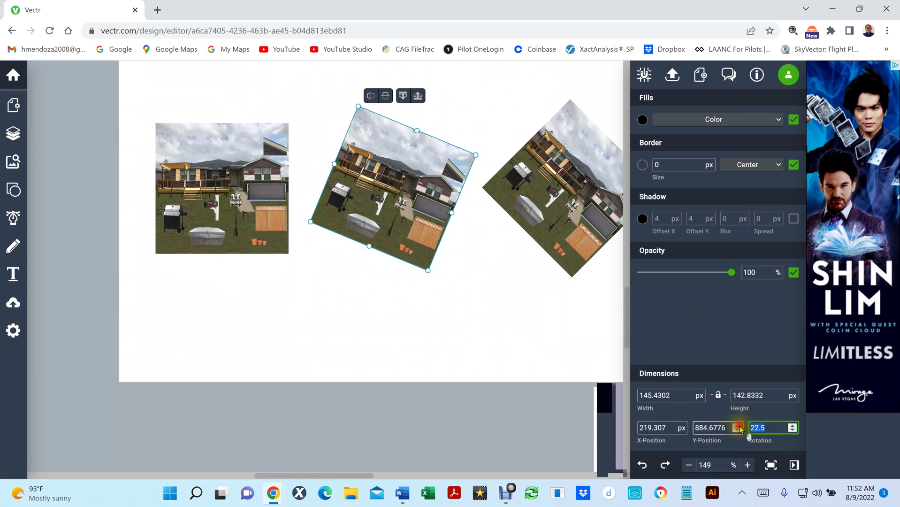
Set the third house photo's rotation to exactly 45°, then fit the page in view.
left_click(592, 210)
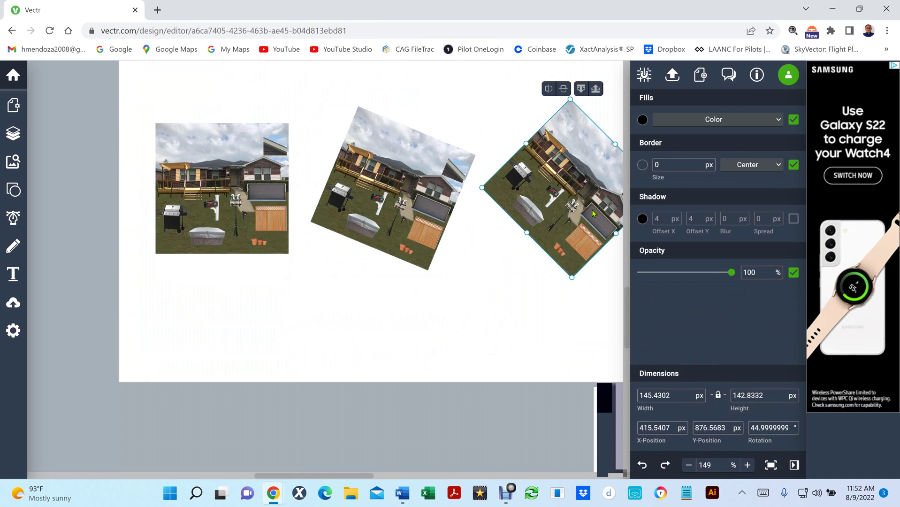
double_click(771, 426)
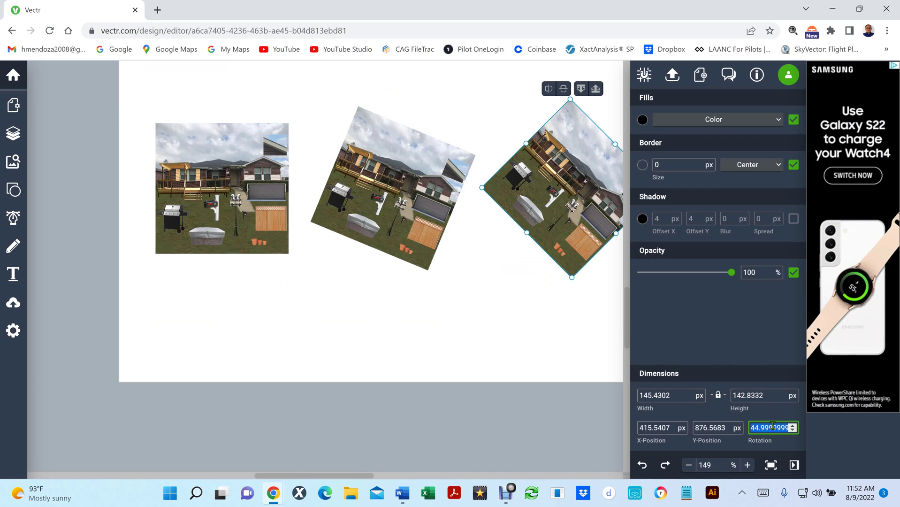
type("45")
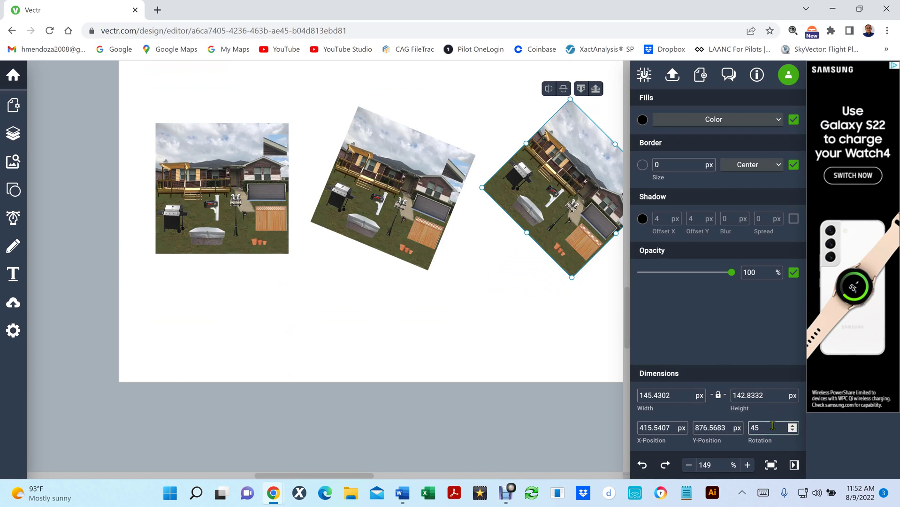
left_click(430, 305)
left_click(520, 234)
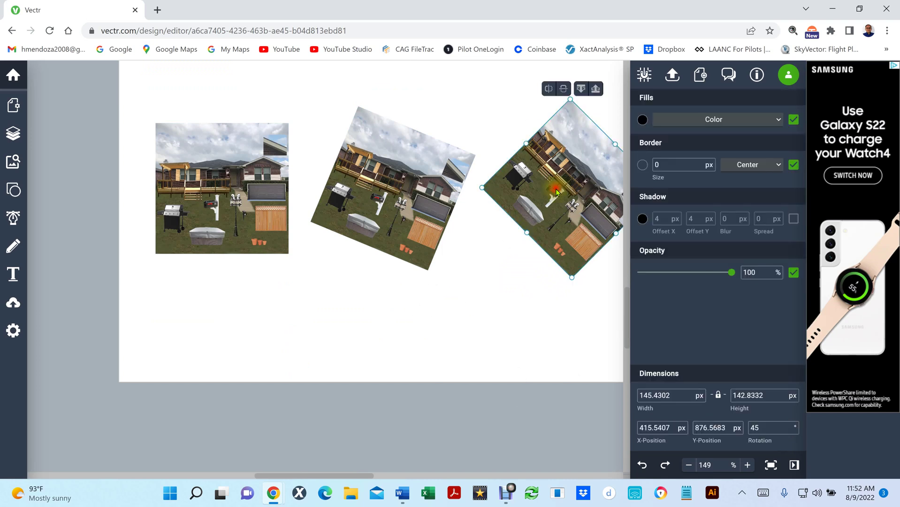
left_click(513, 304)
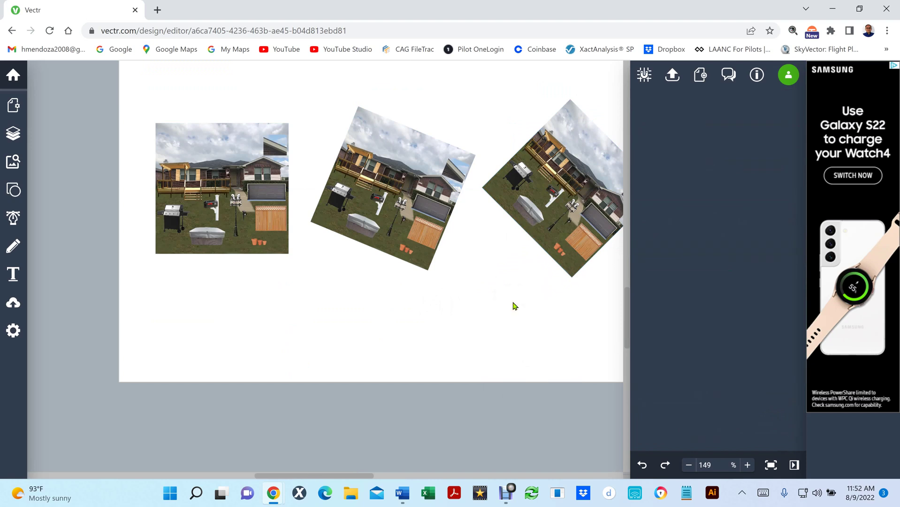
key("ctrl+0")
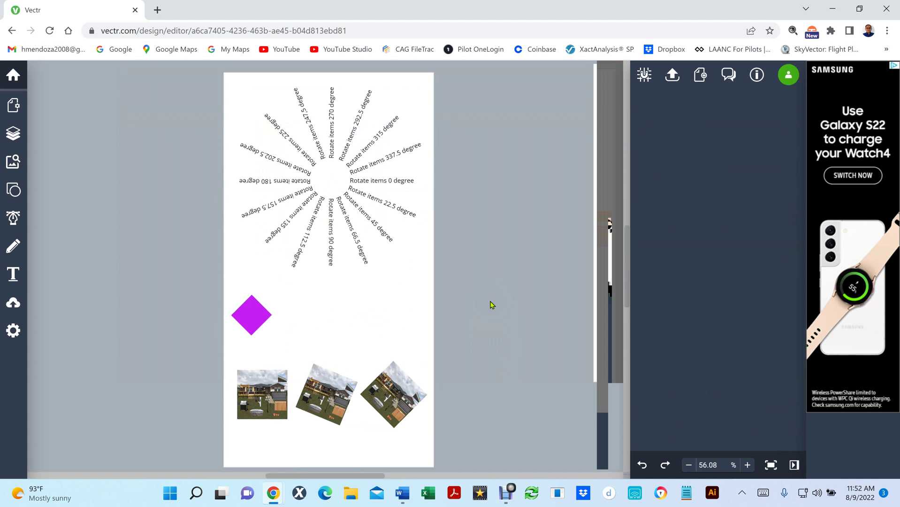
Select the purple diamond and zoom in to about 219%.
left_click(251, 316)
scroll(258, 321, "up", 1)
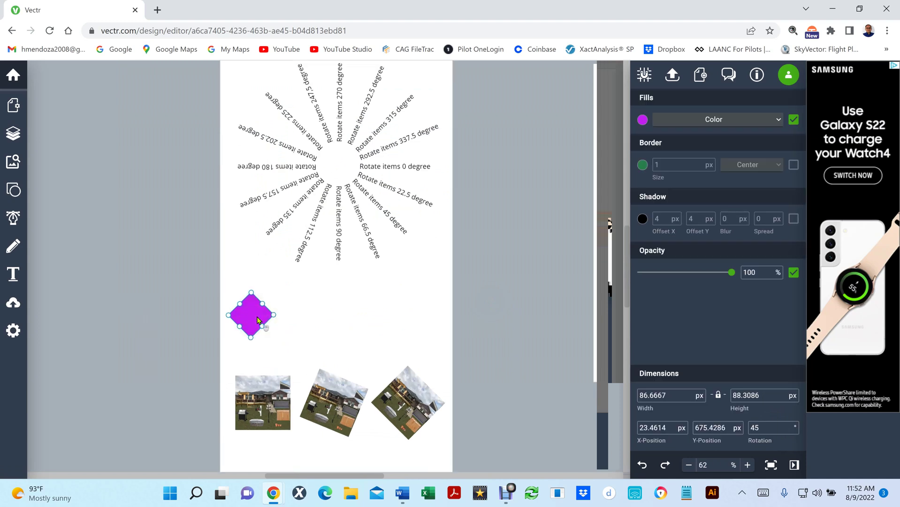
scroll(258, 321, "up", 10)
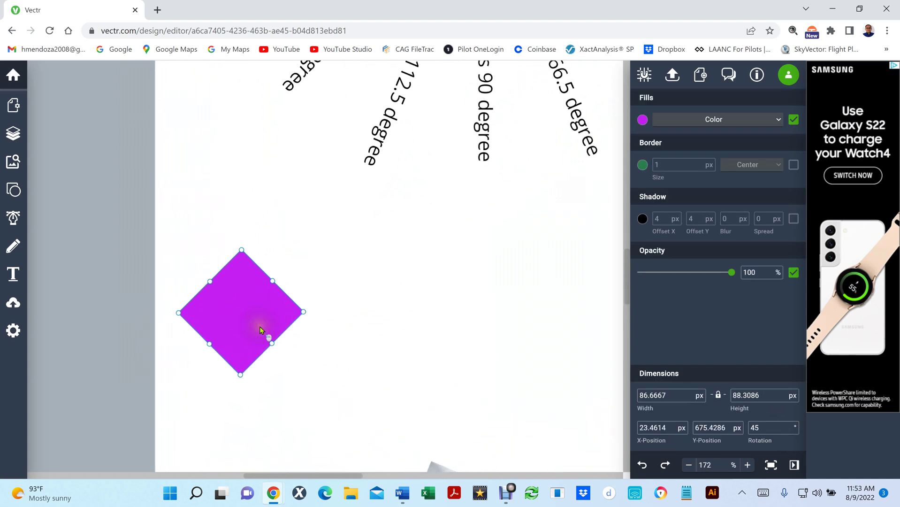
scroll(259, 326, "up", 3)
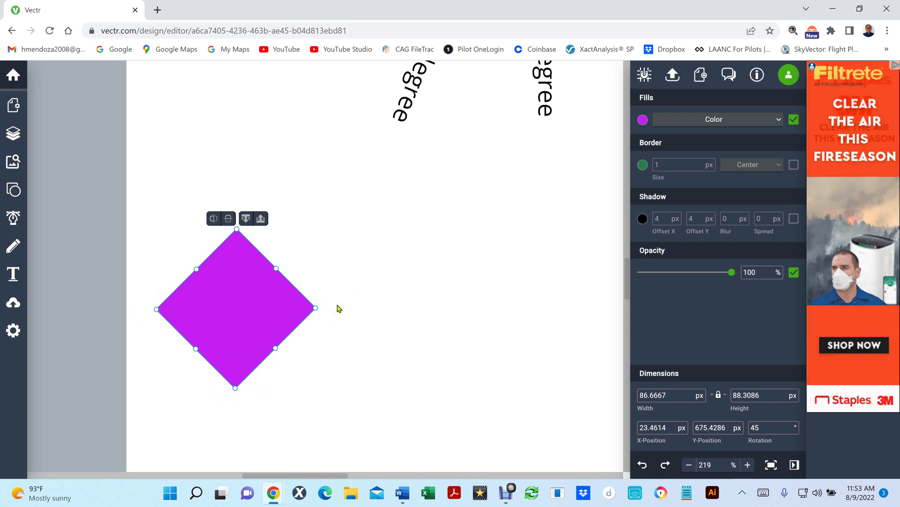
Zoom to fit the whole page, showing the label wheel, purple diamond and three rotated photos.
key("ctrl+0")
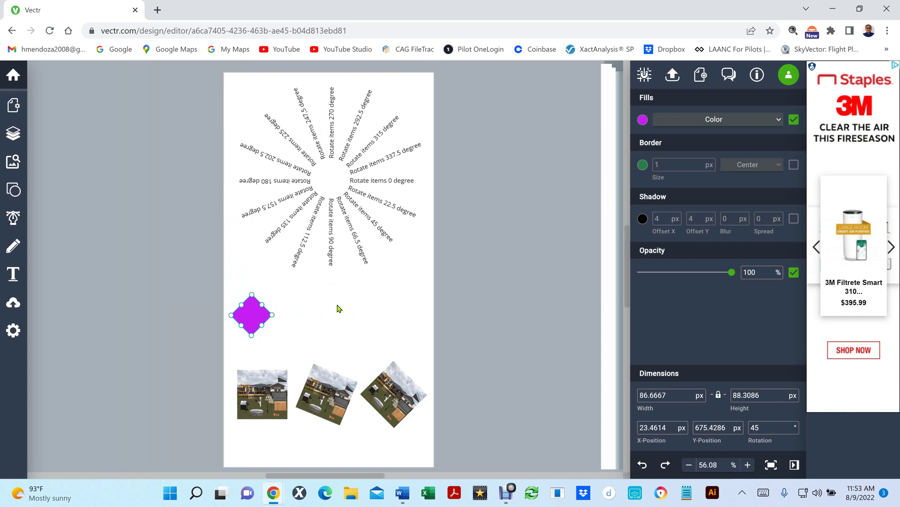